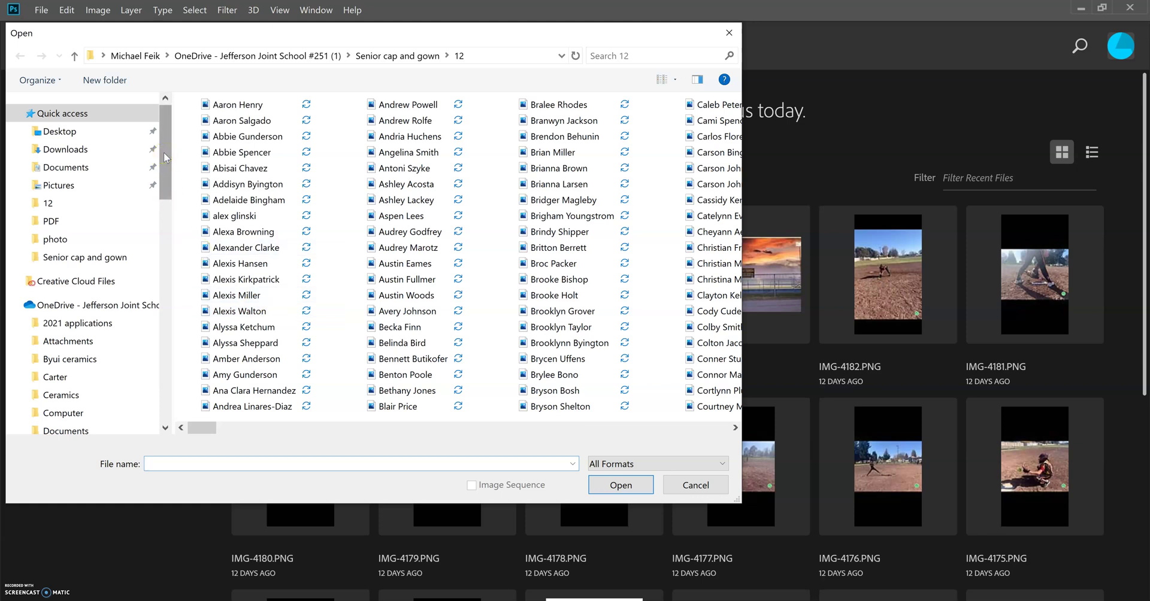
Browse to the Edit folder inside Documents > Rigby online > photo > photo videos > Light box pictures > Photos
left_click(80, 167)
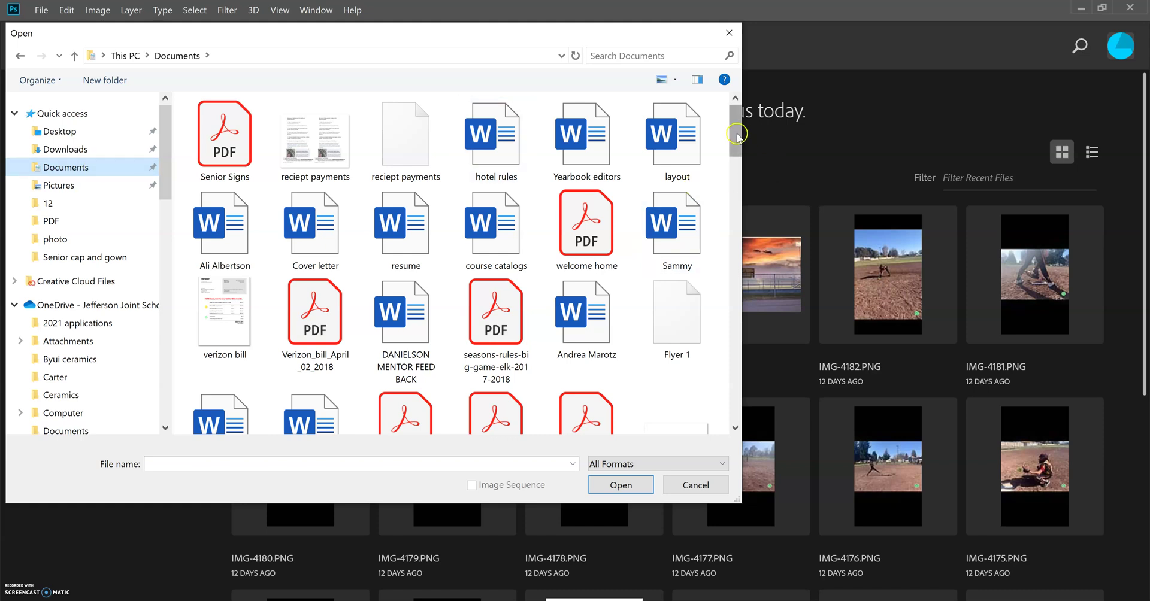
left_click_drag(737, 137, 733, 296)
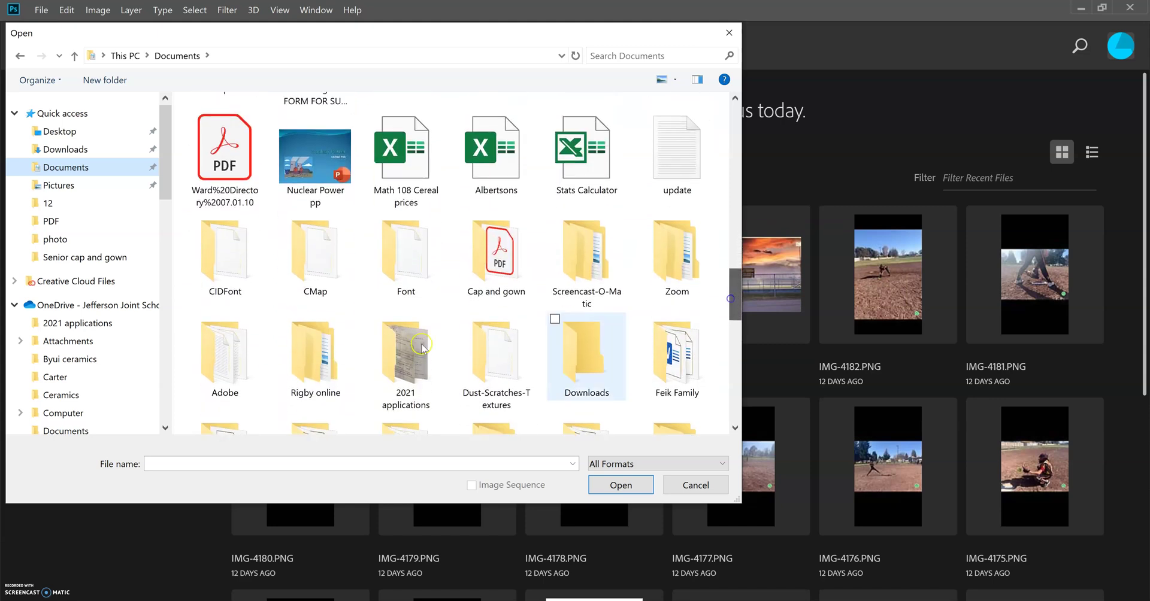
left_click(297, 376)
double_click(298, 377)
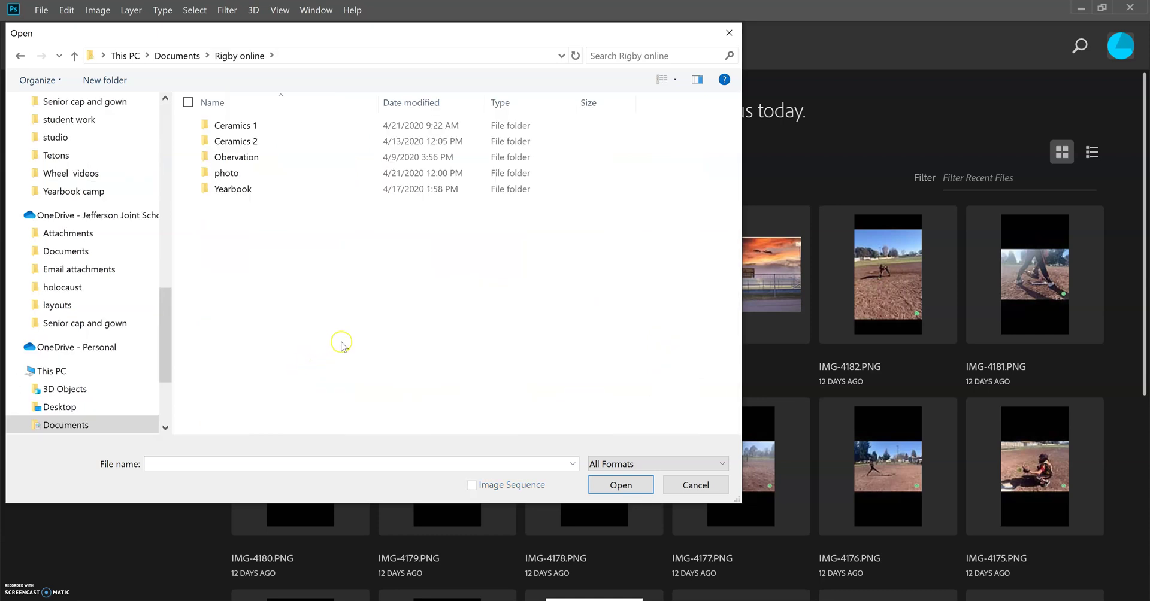
double_click(230, 174)
left_click(250, 161)
double_click(301, 173)
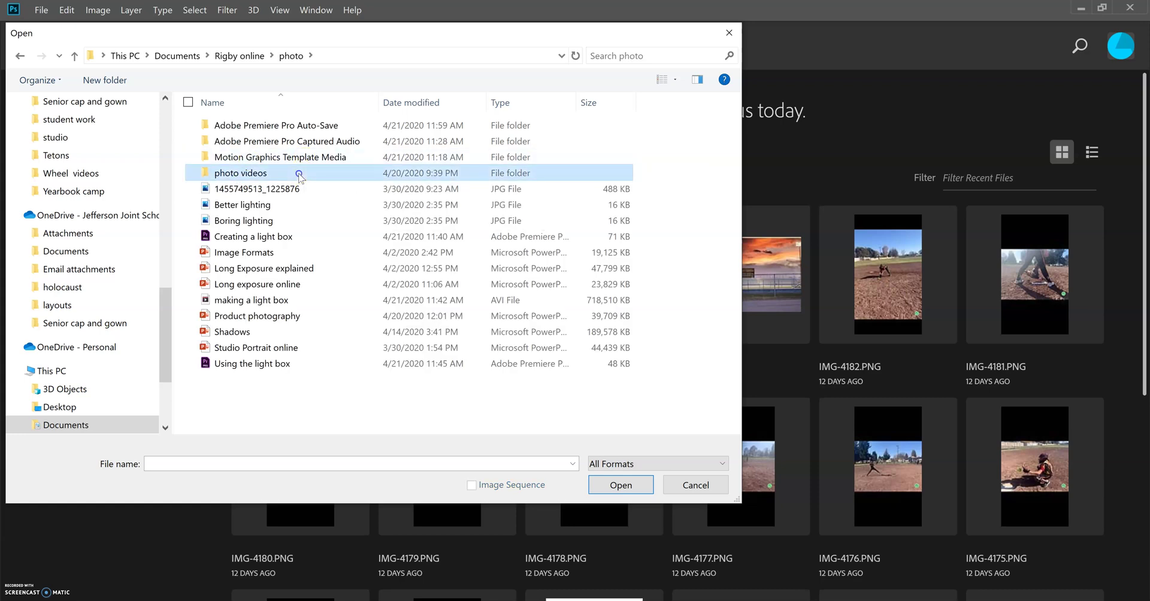
double_click(246, 152)
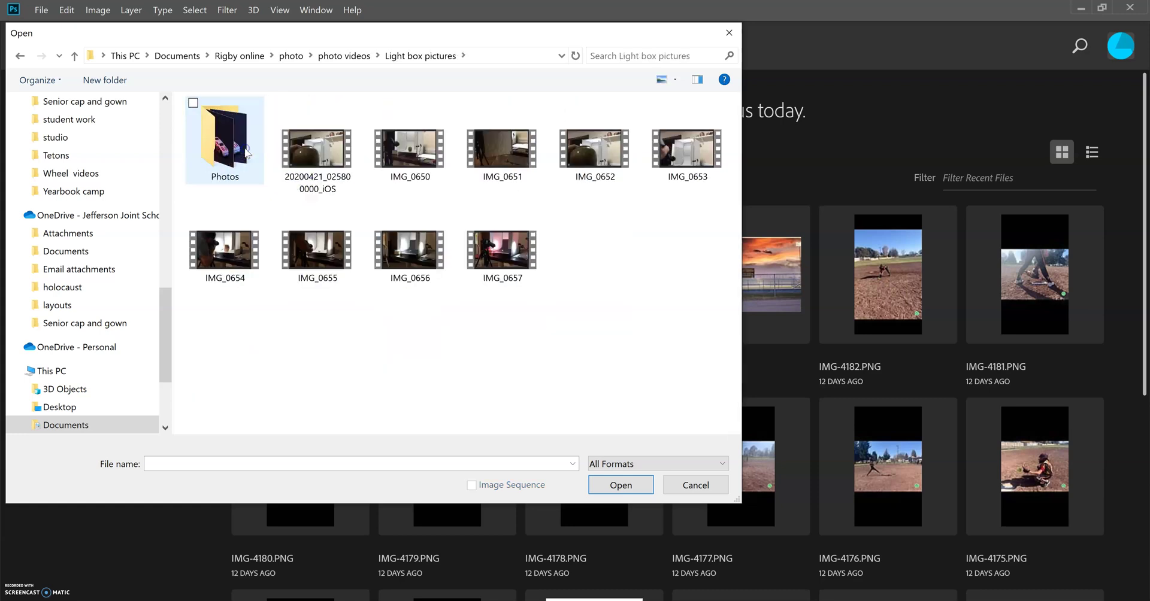
double_click(246, 152)
double_click(246, 153)
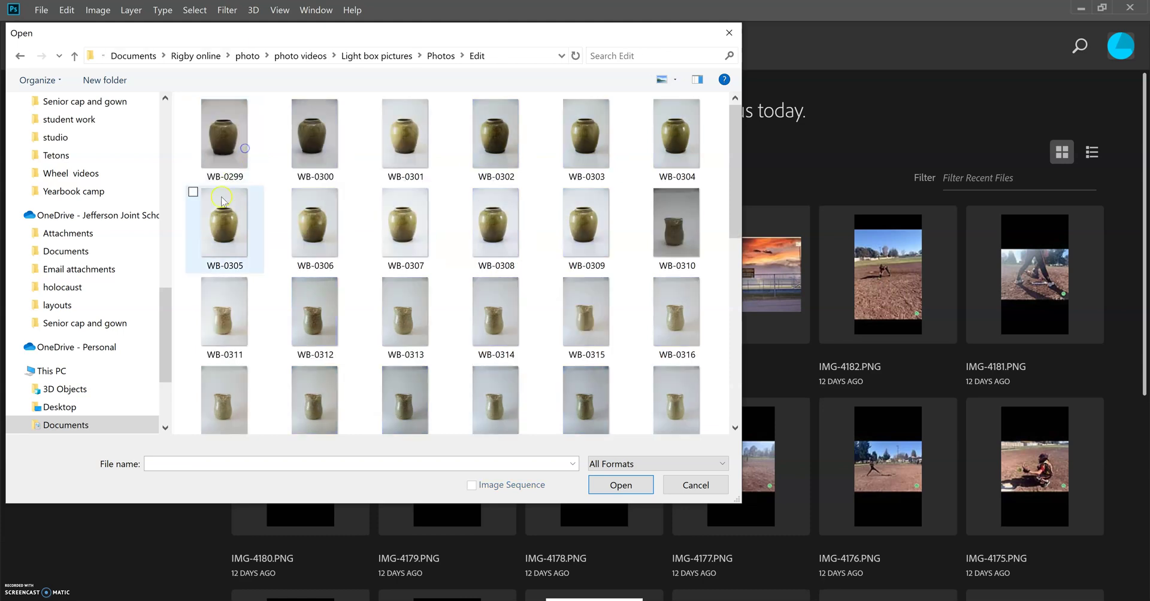
Open the vase photo WB-0309 and collapse the document properties to clear the workspace
left_click(417, 324)
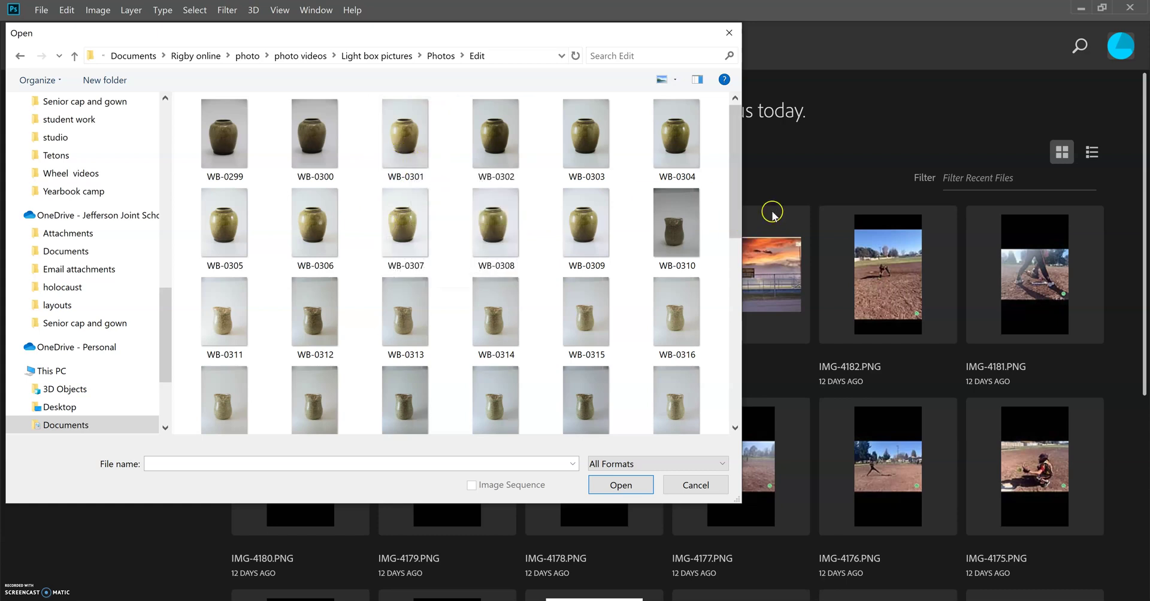
double_click(595, 228)
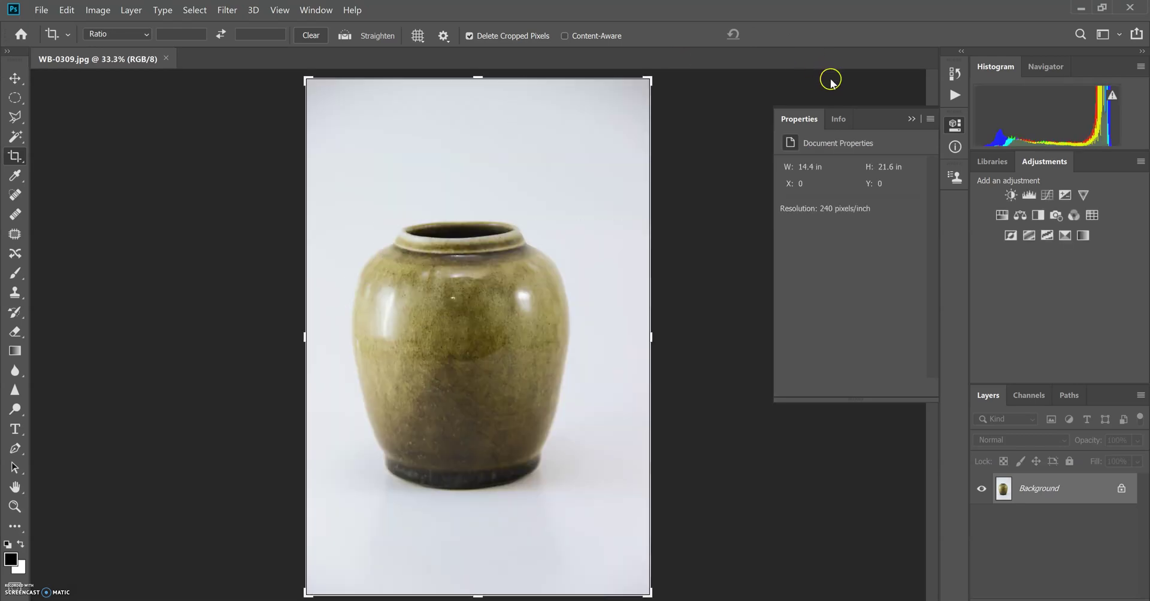
left_click(913, 119)
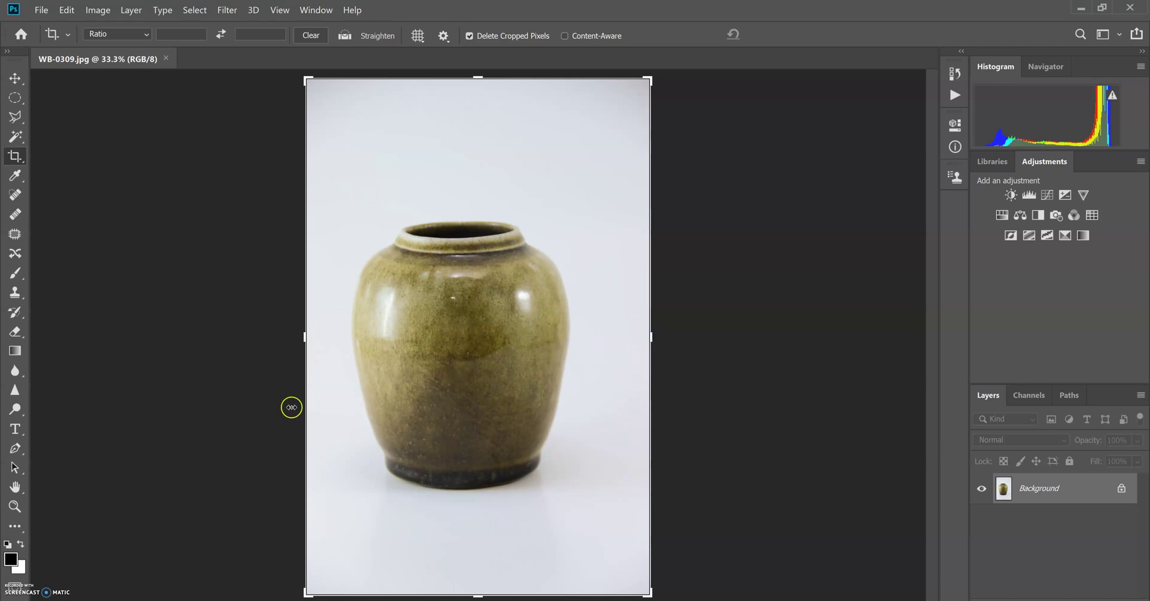
Crop a narrow strip off the photo's right side and bottom edge to tighten the framing around the vase
left_click_drag(647, 339, 631, 339)
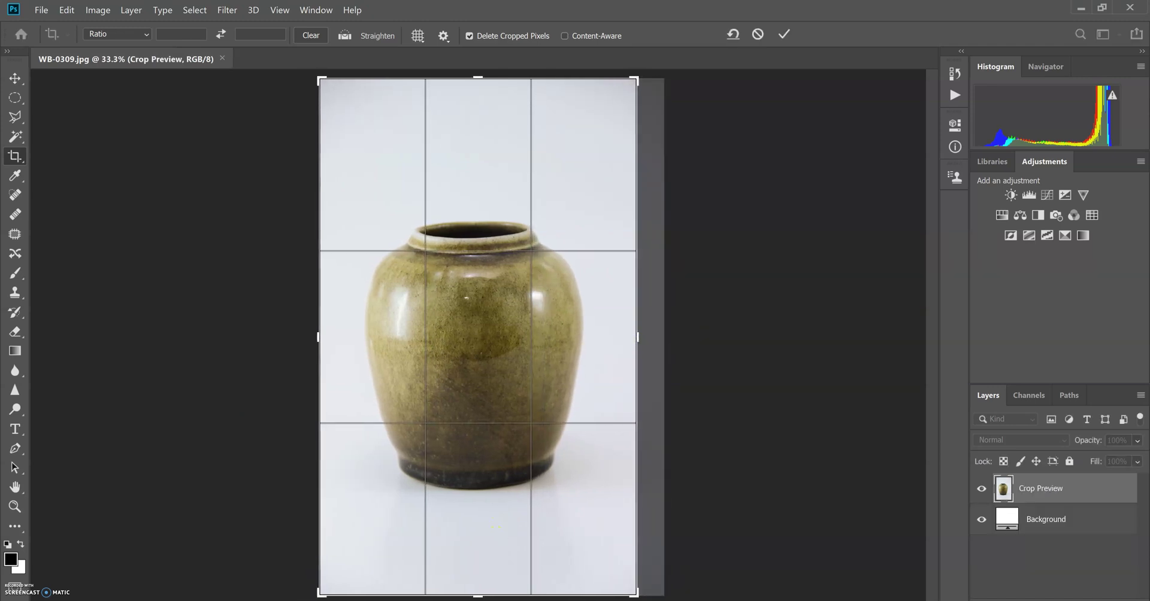
left_click_drag(479, 596, 484, 577)
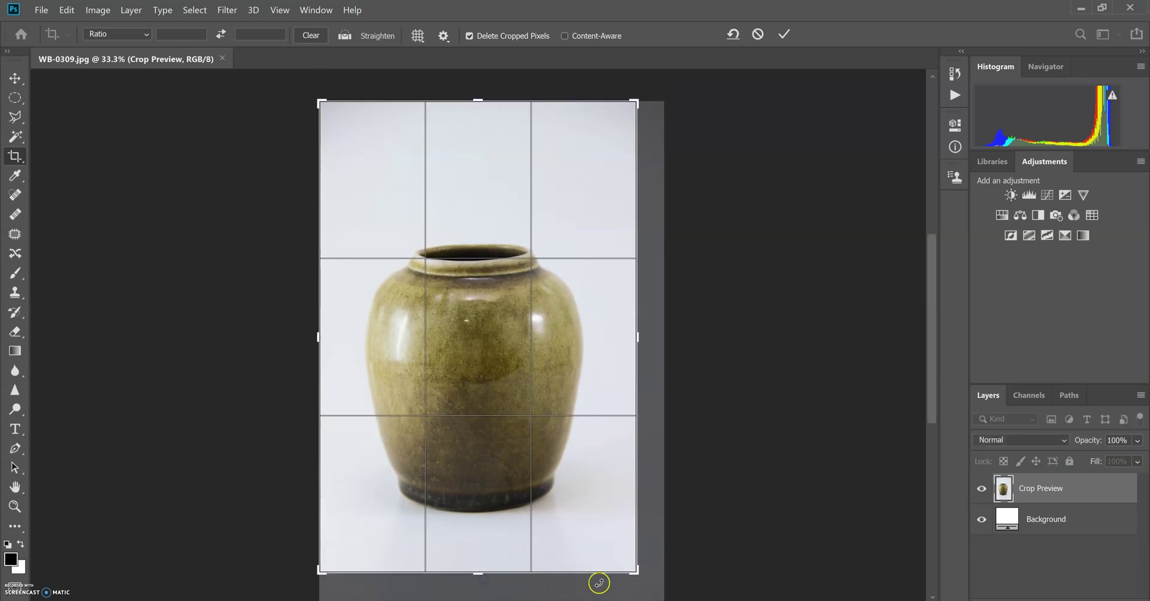
double_click(634, 546)
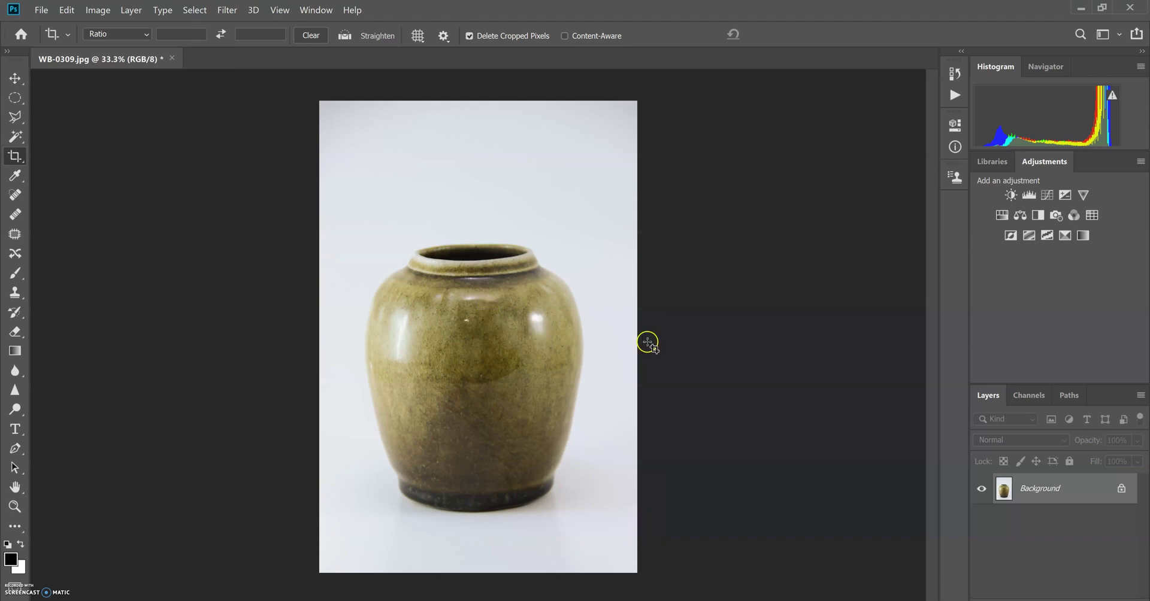
left_click(628, 356)
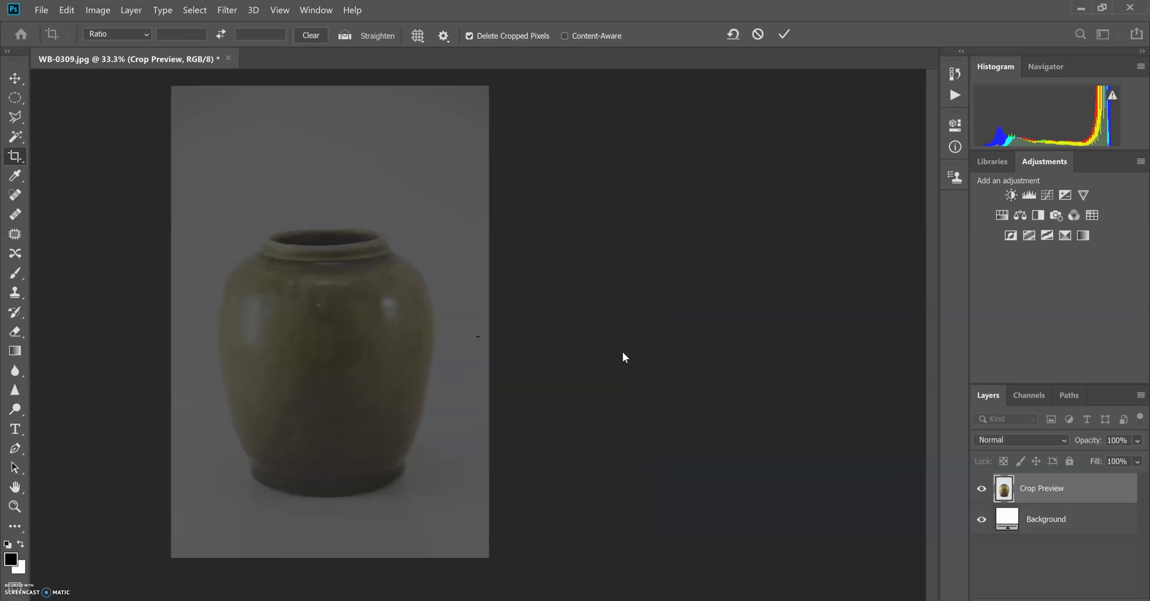
double_click(503, 365)
left_click(504, 366)
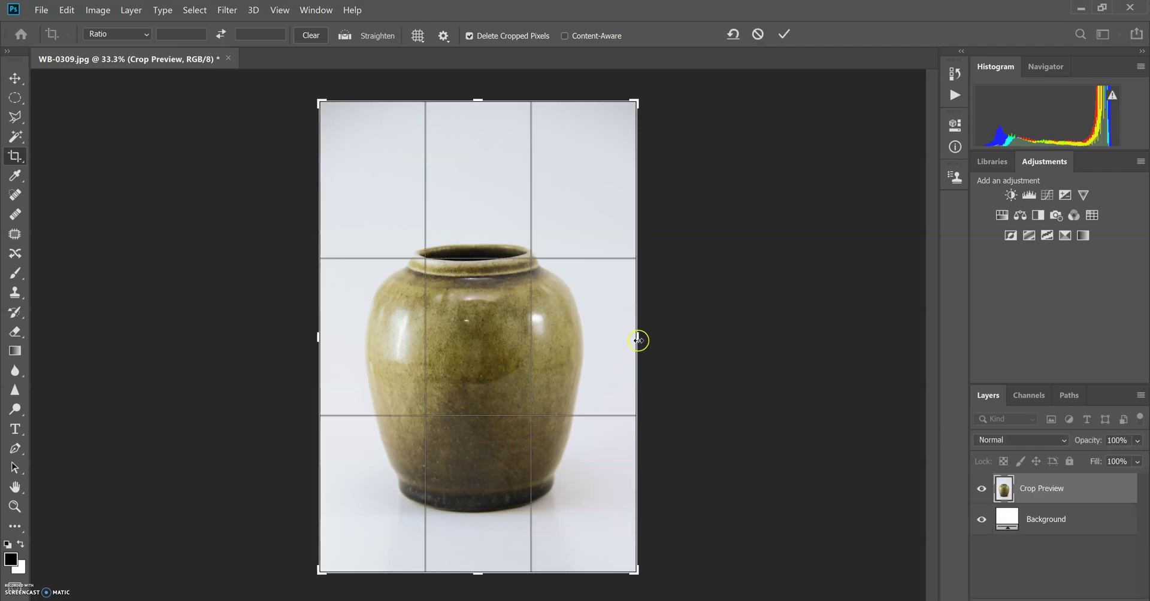
Crop slightly more off the photo's right and top edges to centre the vase
left_click_drag(639, 339, 636, 341)
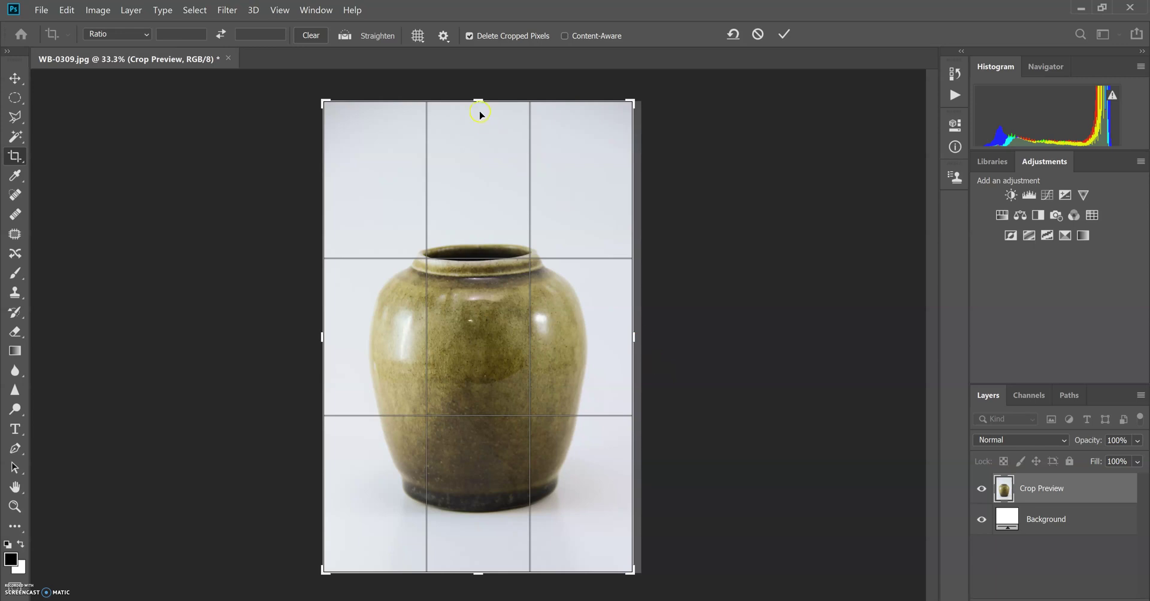
left_click_drag(477, 100, 479, 108)
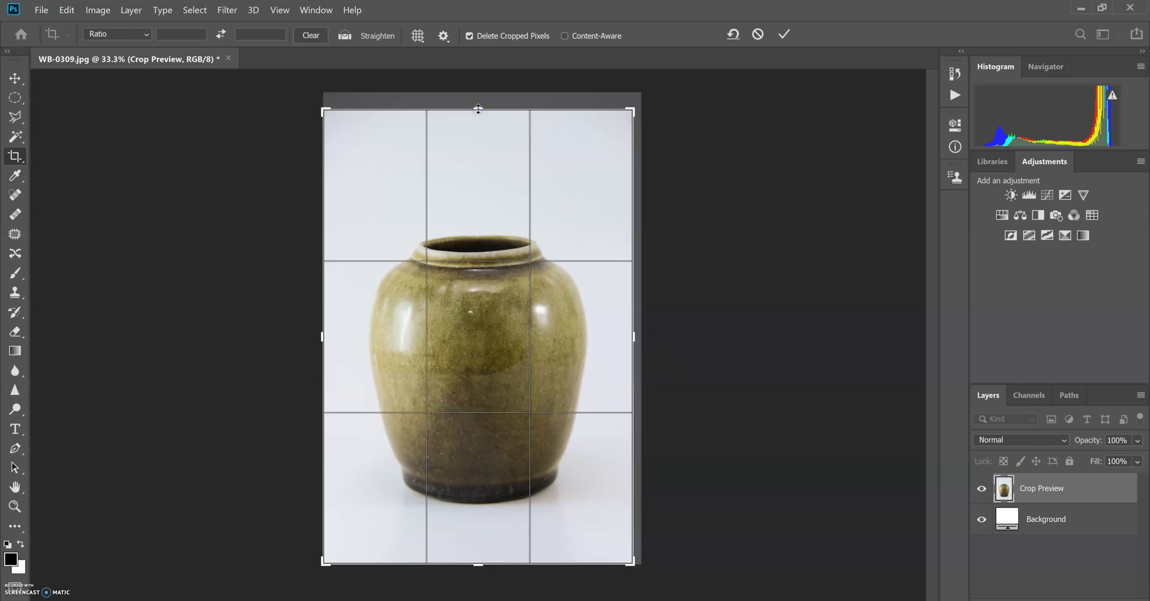
key("Return")
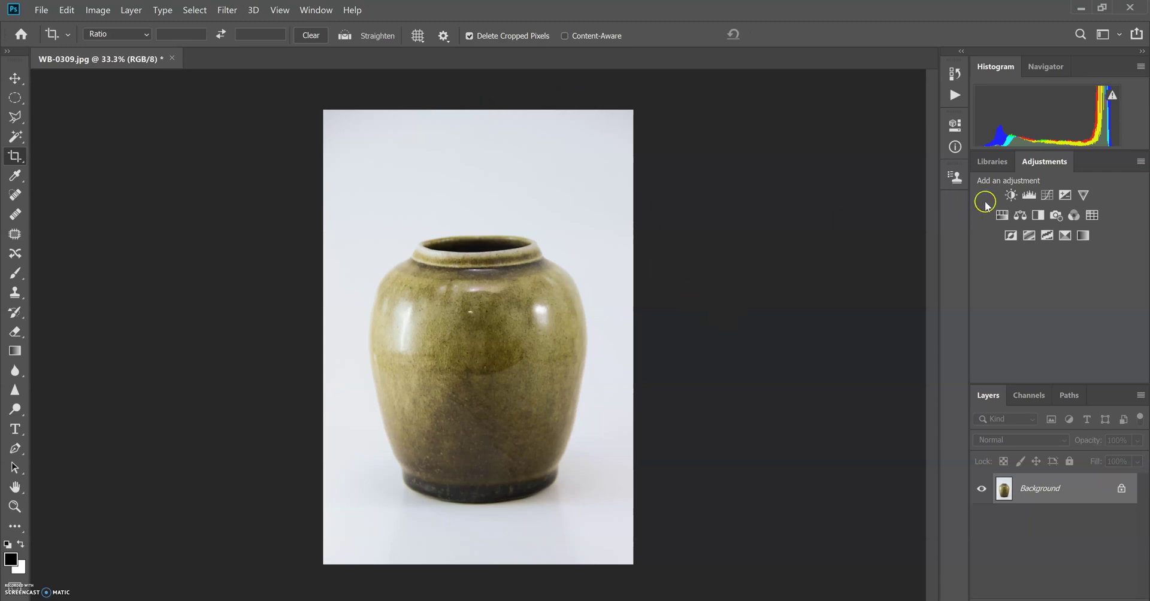
left_click(1030, 197)
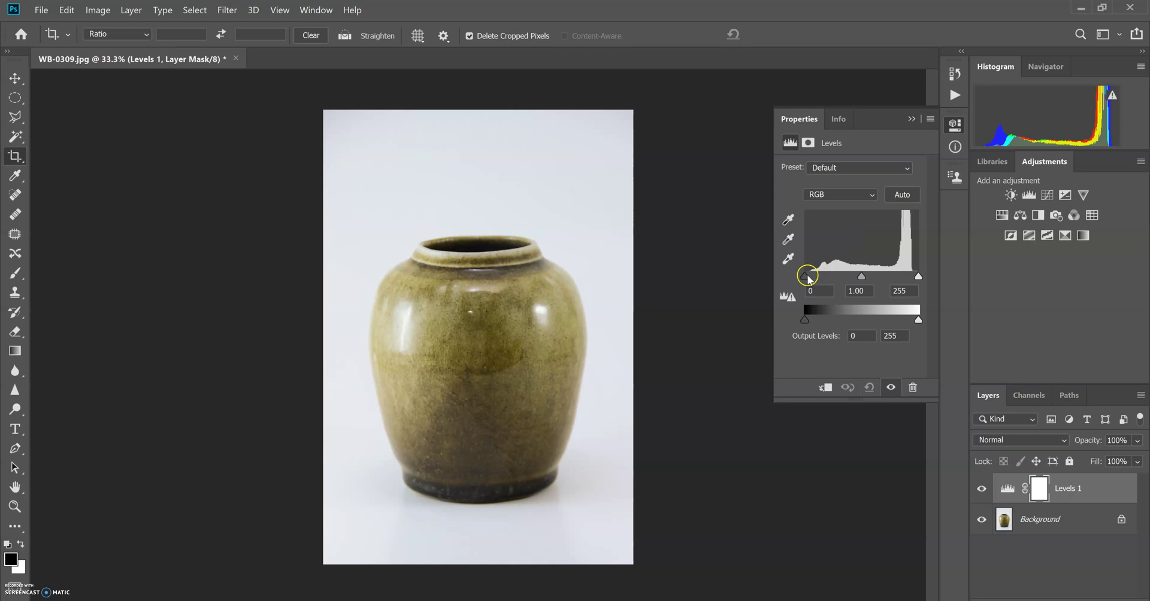
left_click(912, 120)
left_click_drag(1118, 476, 1132, 597)
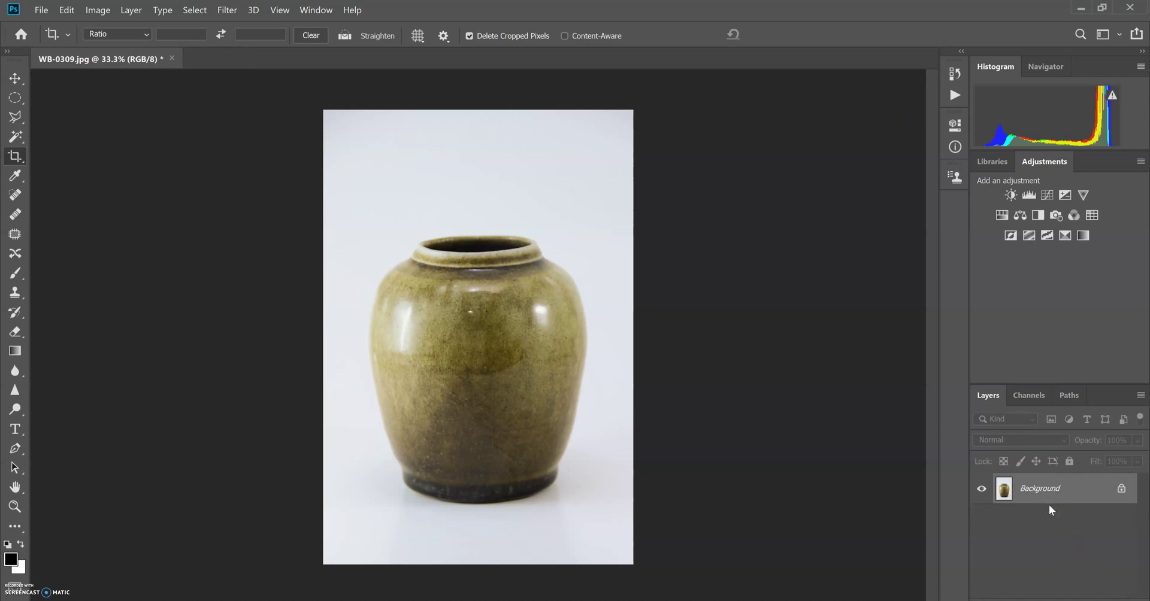
Duplicate the Background layer and activate the Spot Healing Brush with the backdrop shown at 100% zoom
key("ctrl+j")
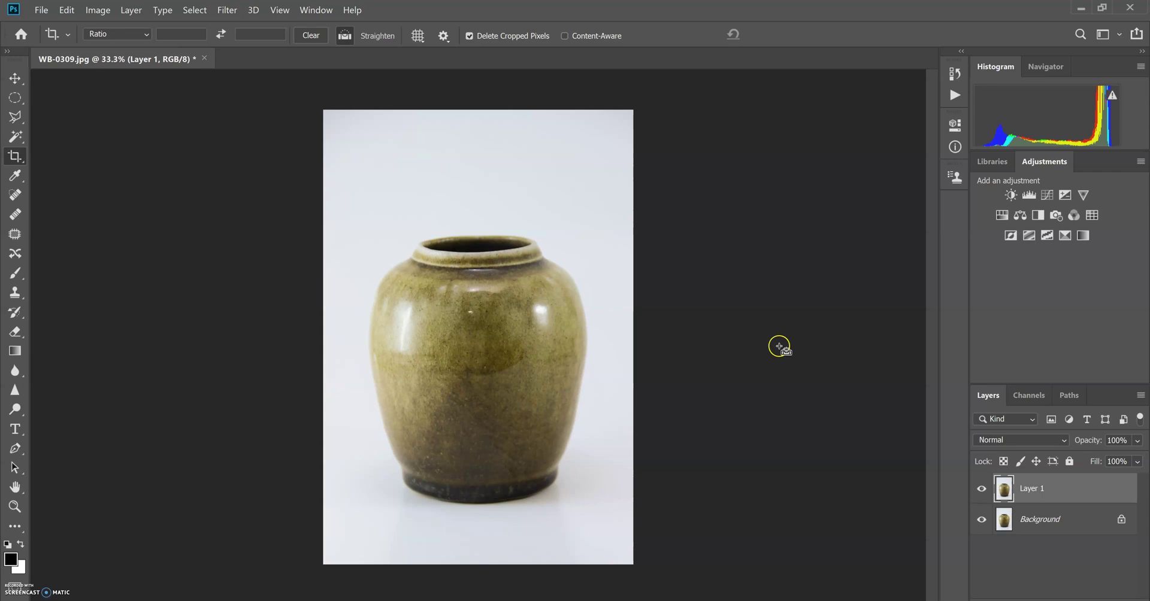
key("ctrl+plus")
key("ctrl+plus")
key("ctrl+plus")
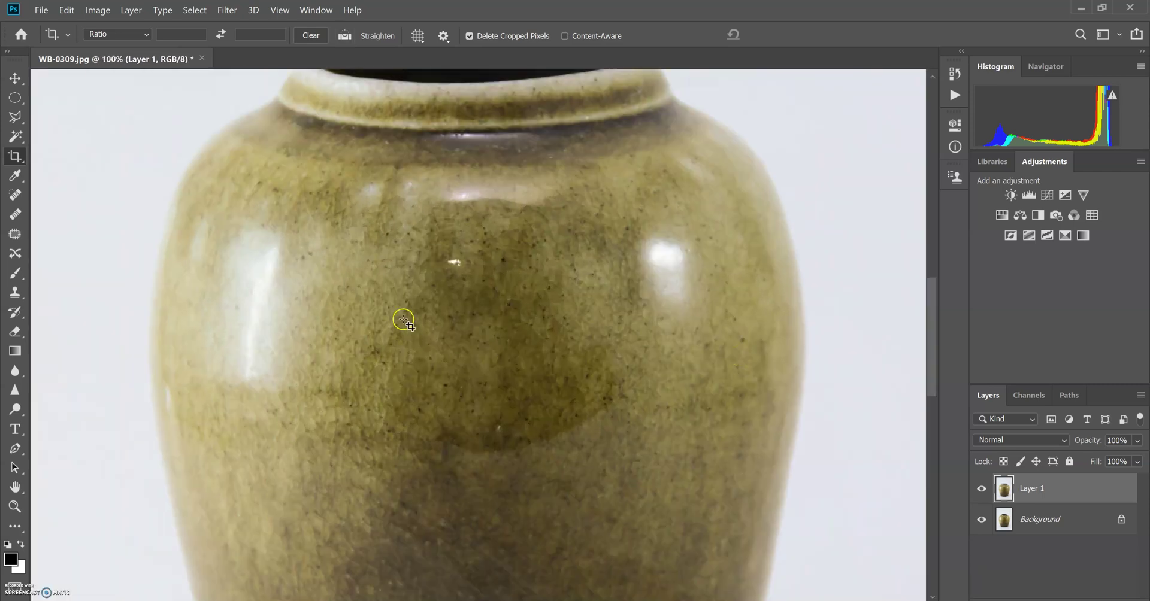
left_click_drag(267, 180, 386, 167)
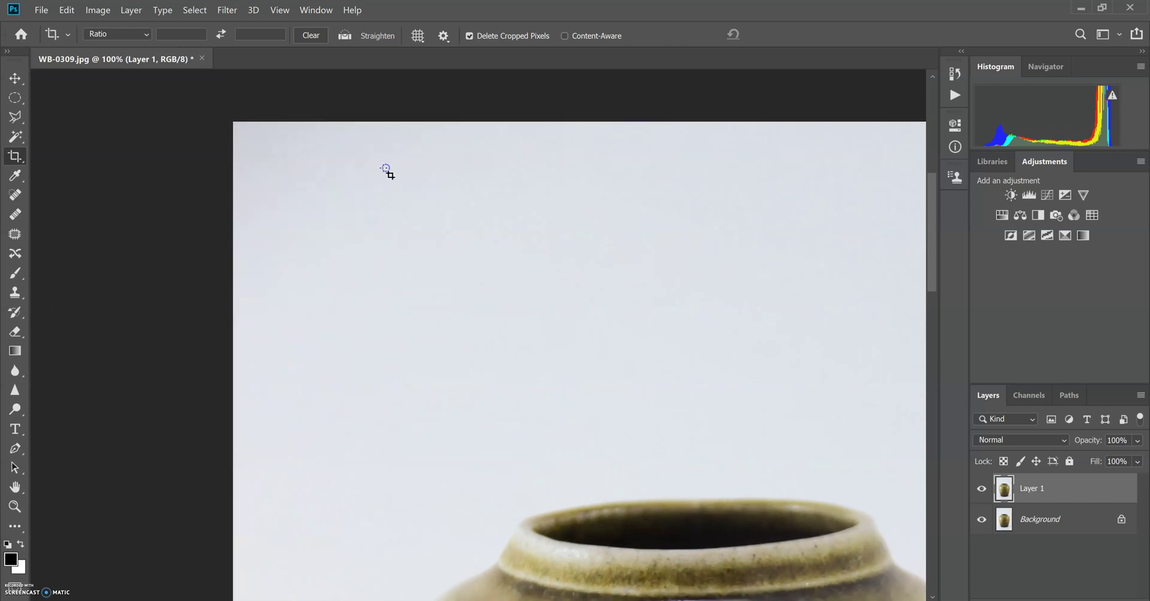
key("j")
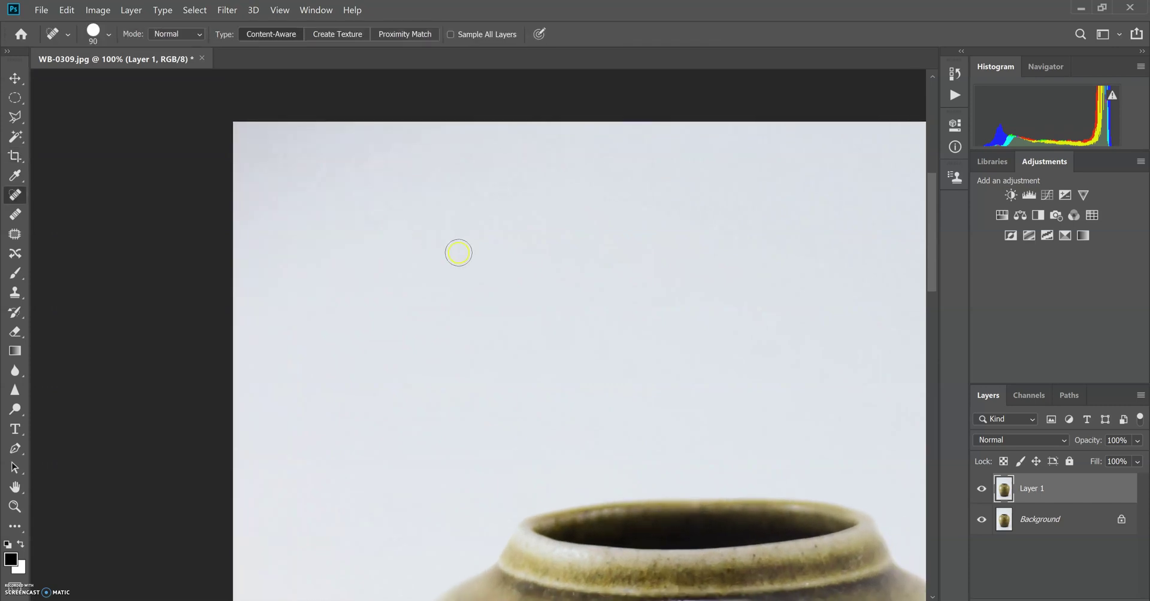
Examine the backdrop, the vase surface and its base at 100% for dust spots and blemishes
left_click_drag(634, 257, 534, 249)
left_click_drag(742, 254, 645, 244)
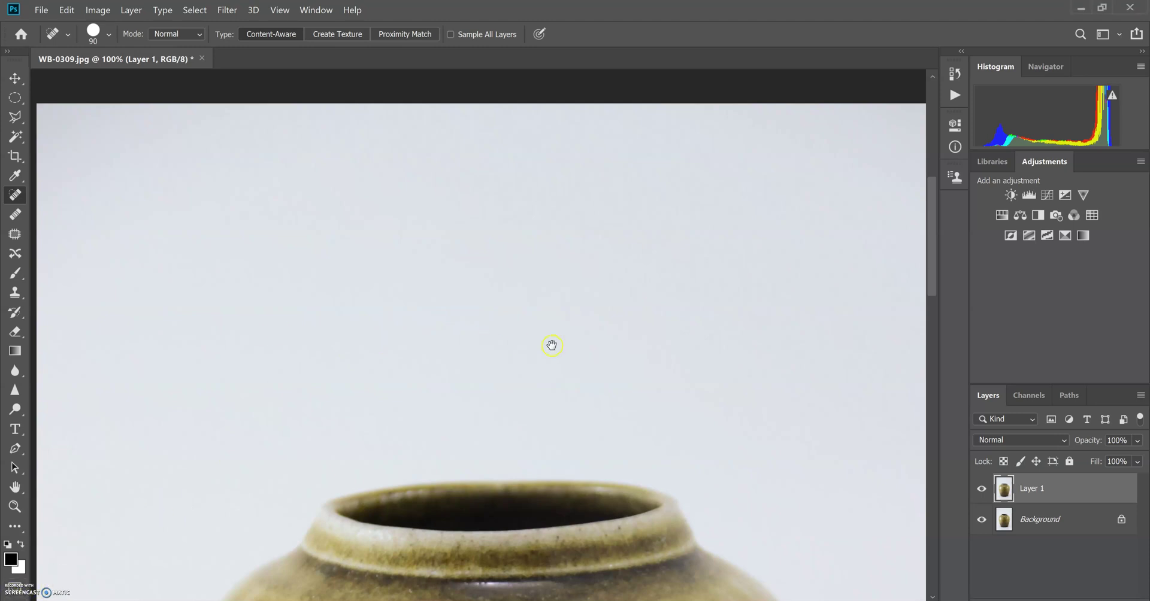
left_click_drag(662, 326, 635, 251)
left_click_drag(650, 412, 698, 349)
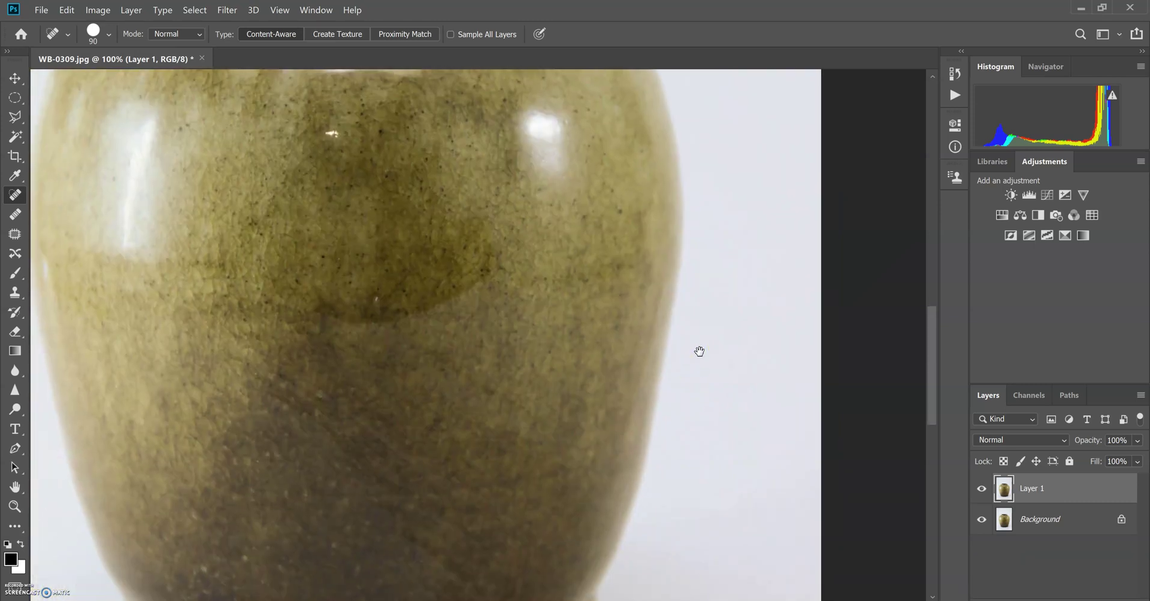
left_click_drag(400, 322, 605, 328)
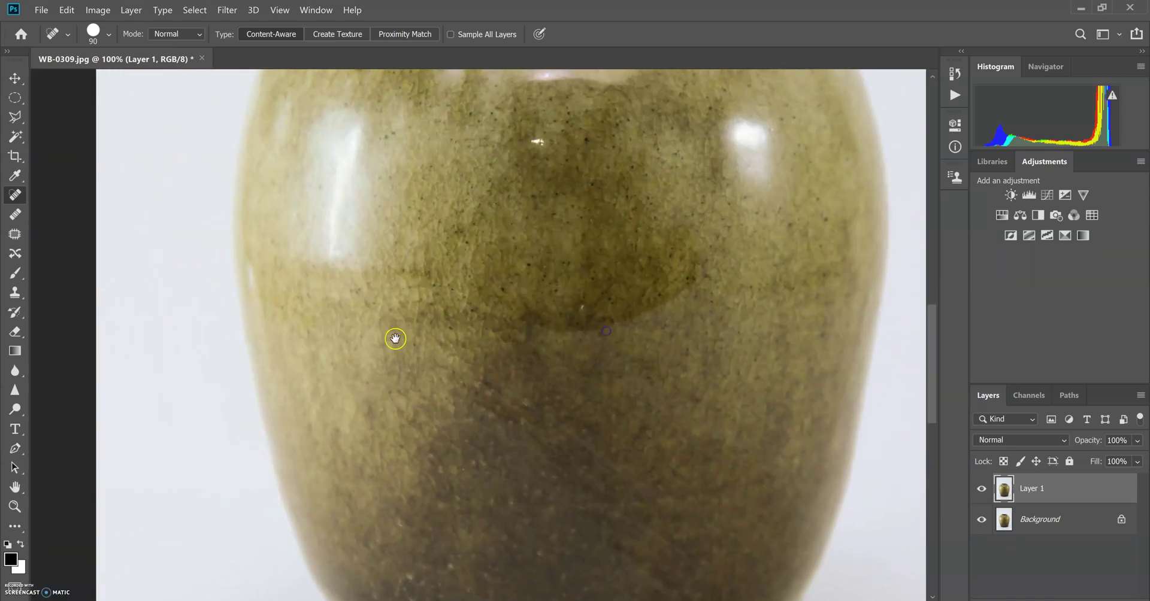
left_click_drag(397, 342, 411, 254)
left_click_drag(426, 390, 413, 263)
left_click_drag(565, 342, 517, 267)
left_click_drag(662, 288, 420, 267)
left_click_drag(491, 357, 476, 450)
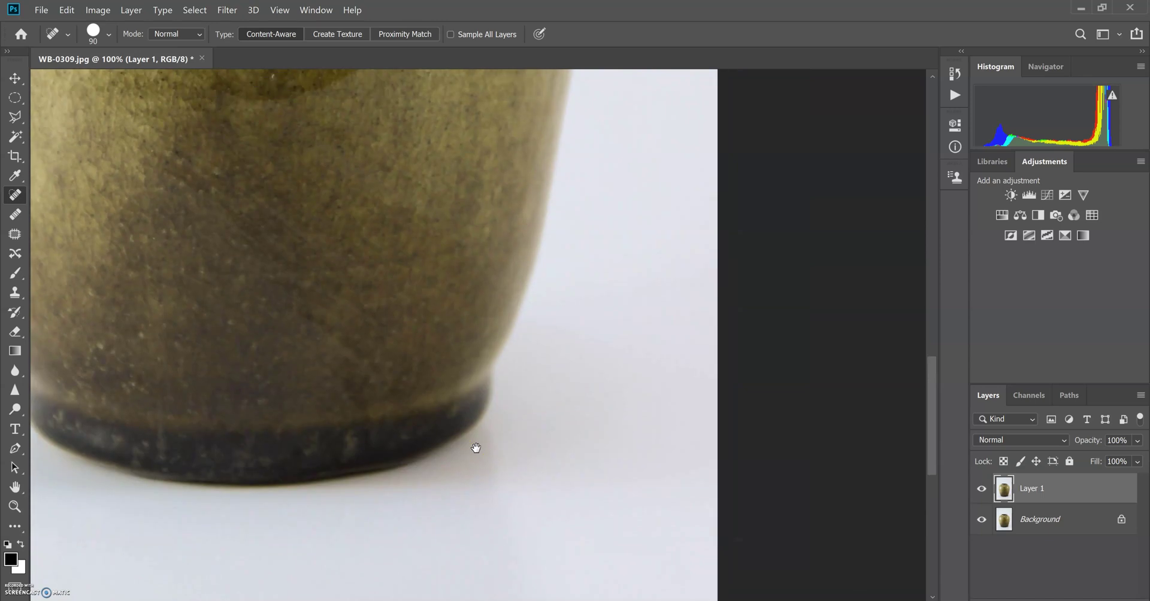
left_click_drag(449, 255, 473, 402)
left_click_drag(375, 264, 442, 387)
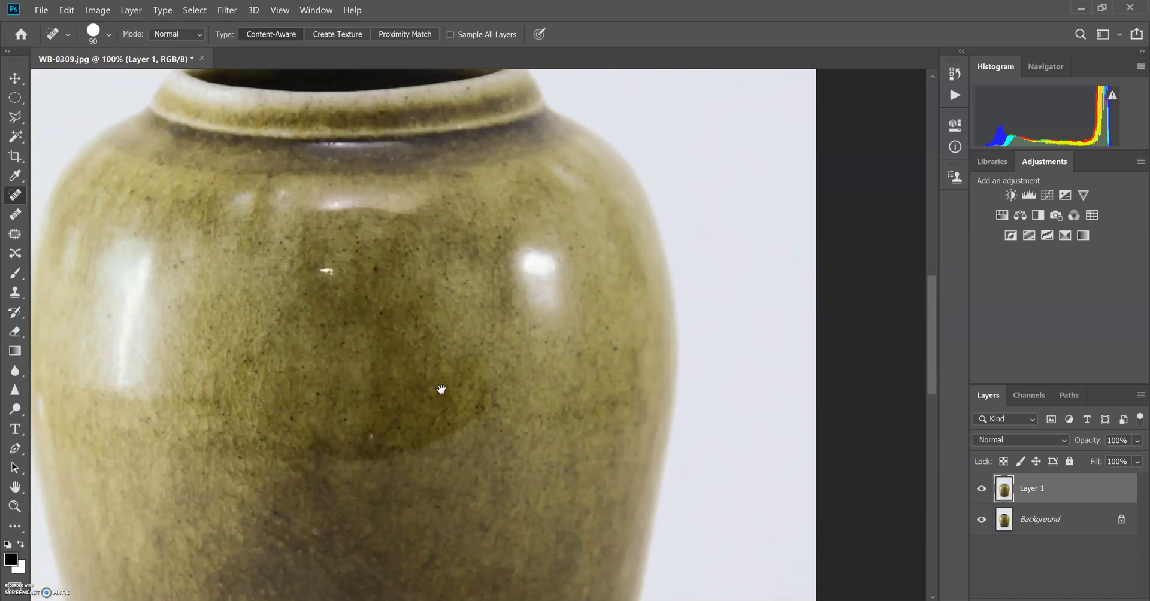
left_click_drag(300, 267, 444, 323)
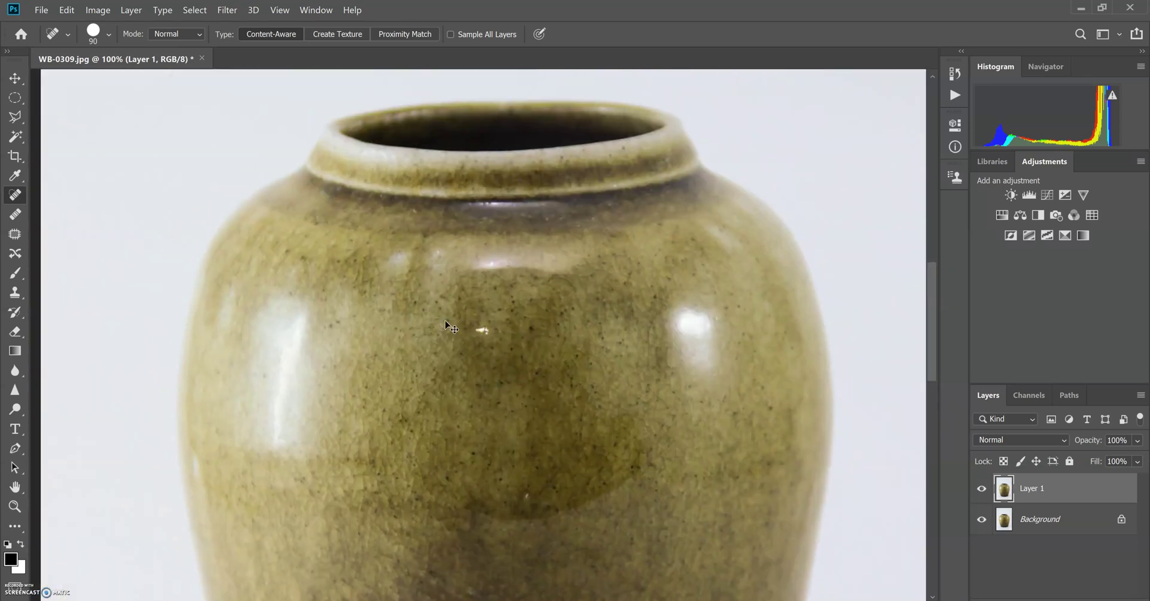
key("ctrl+0")
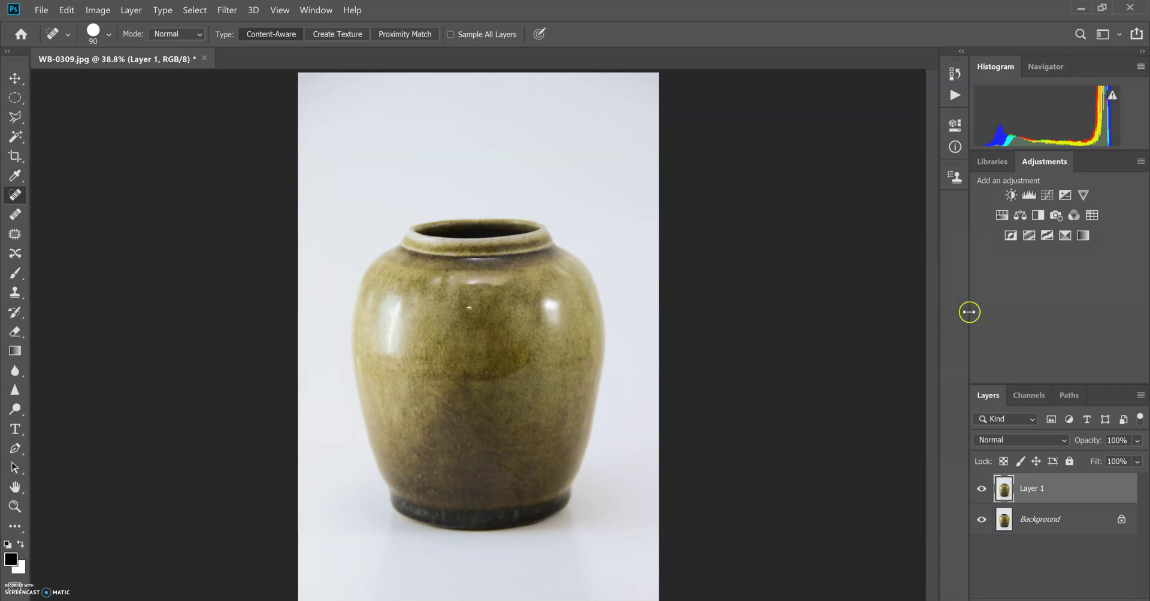
Add a Levels adjustment layer with the black input level at 12 and the white input level at 247
left_click(1030, 196)
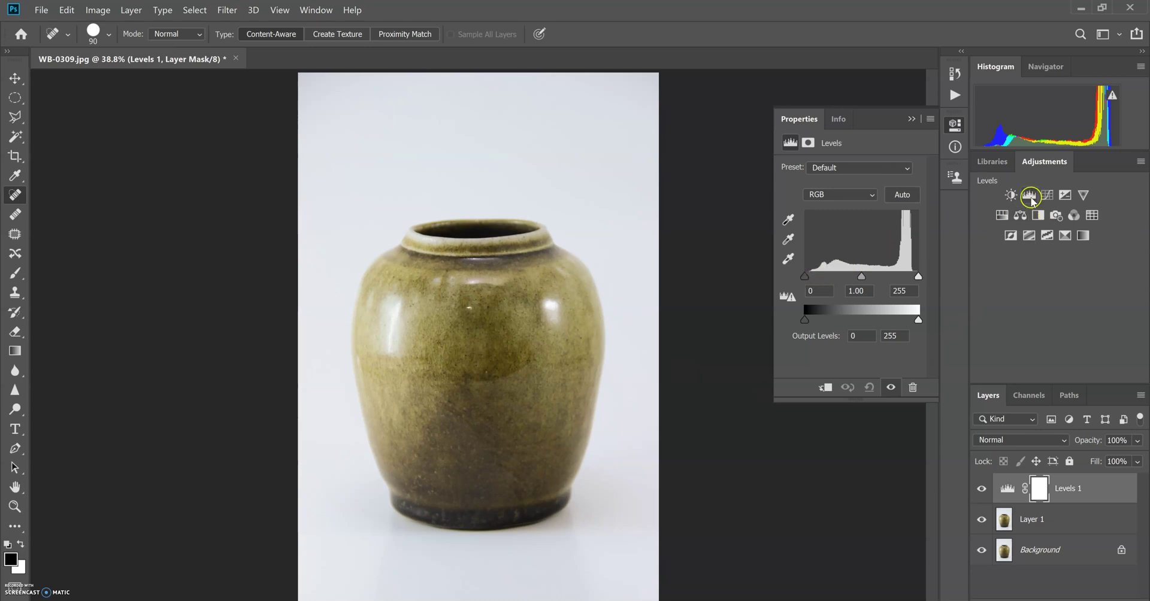
left_click_drag(805, 276, 810, 278)
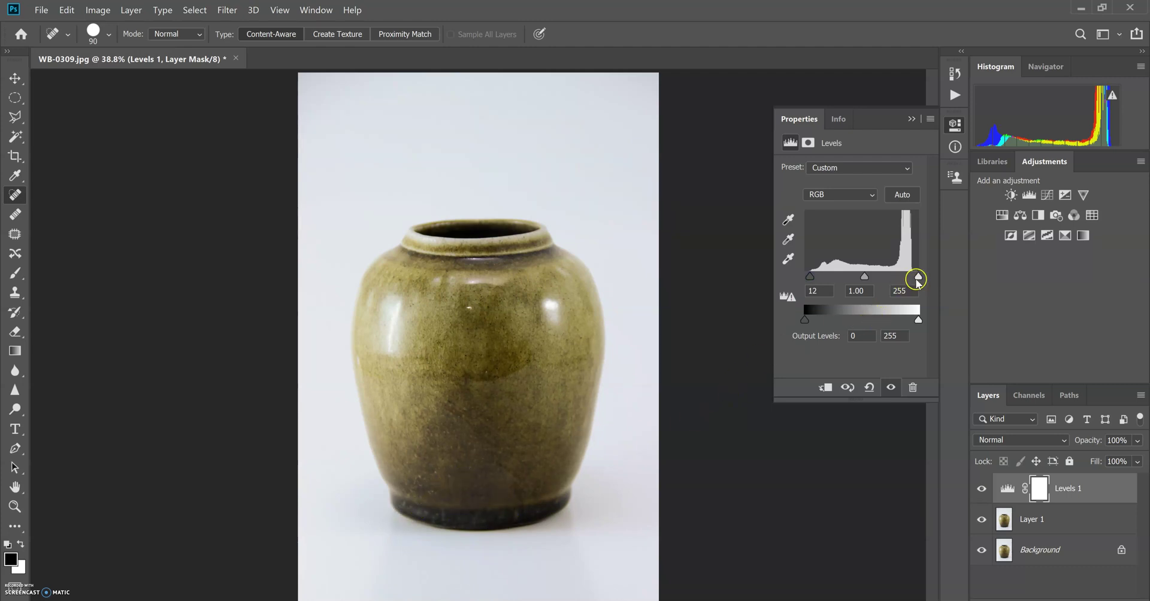
left_click_drag(918, 278, 922, 281)
Compare the photo with and without the Levels adjustment
left_click(890, 387)
left_click(891, 388)
left_click(891, 387)
left_click(891, 388)
left_click(891, 387)
left_click(891, 388)
left_click(891, 387)
left_click(891, 388)
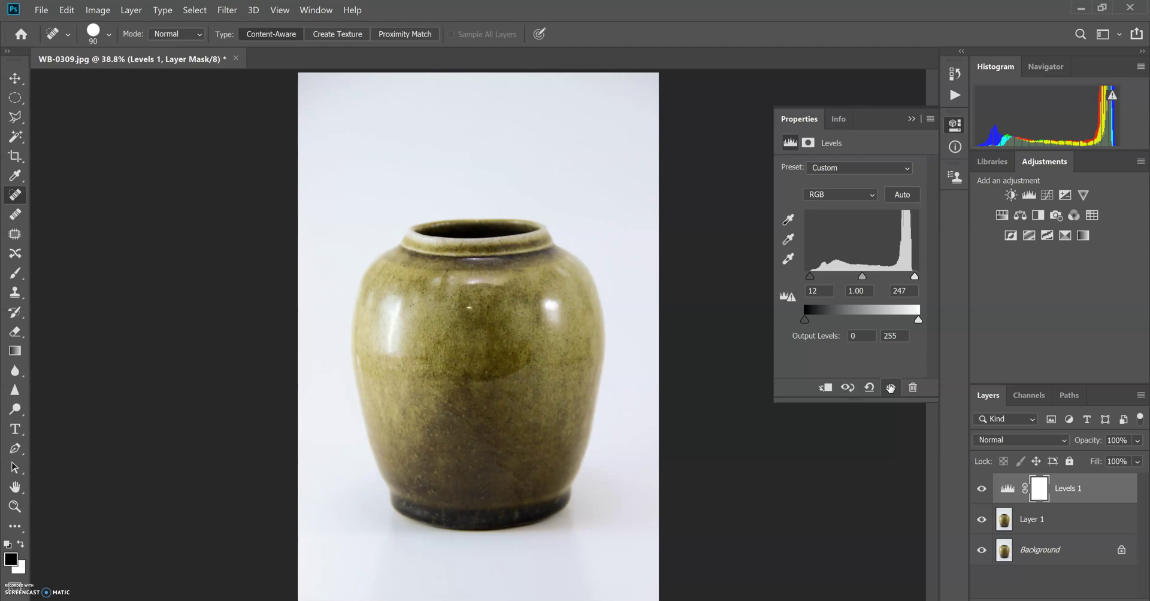
Add a Curves adjustment layer with an anchor point in the shadows at input 65 and a second point in the highlights
left_click(1048, 196)
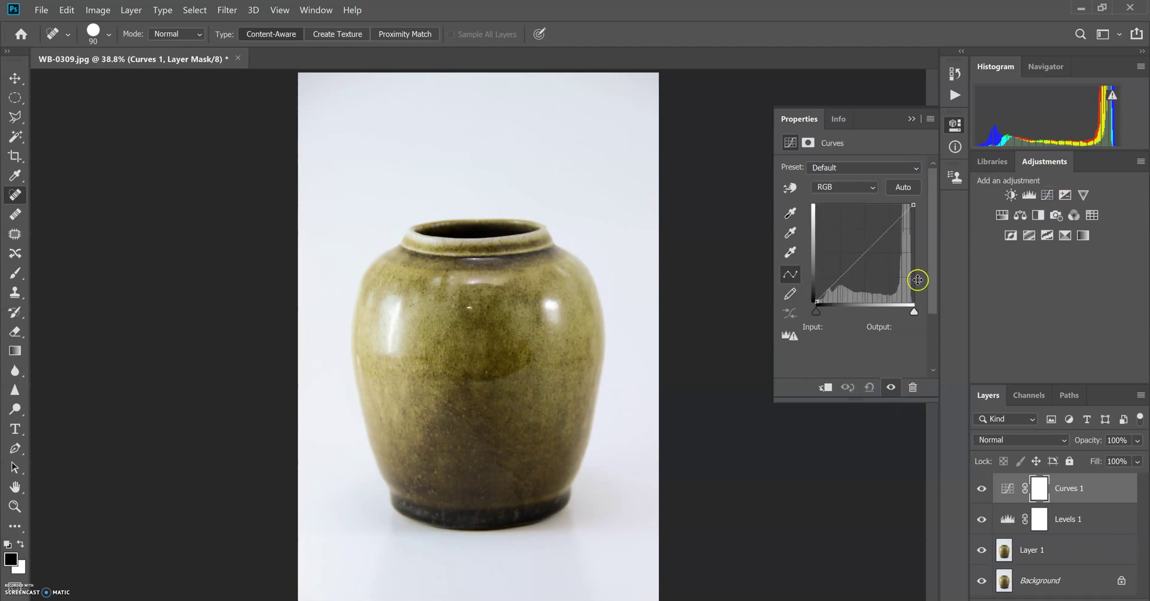
left_click(841, 277)
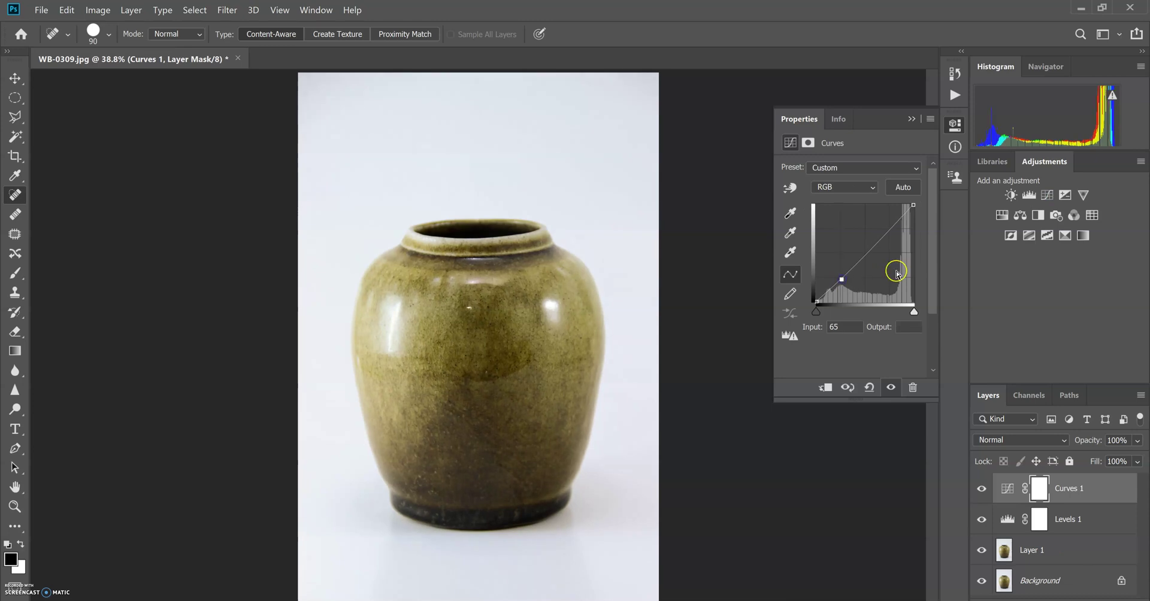
left_click(889, 229)
left_click_drag(889, 229, 891, 231)
Add a second Curves adjustment layer and darken the photo by bending its curve downward with a point at input 204
left_click(1052, 196)
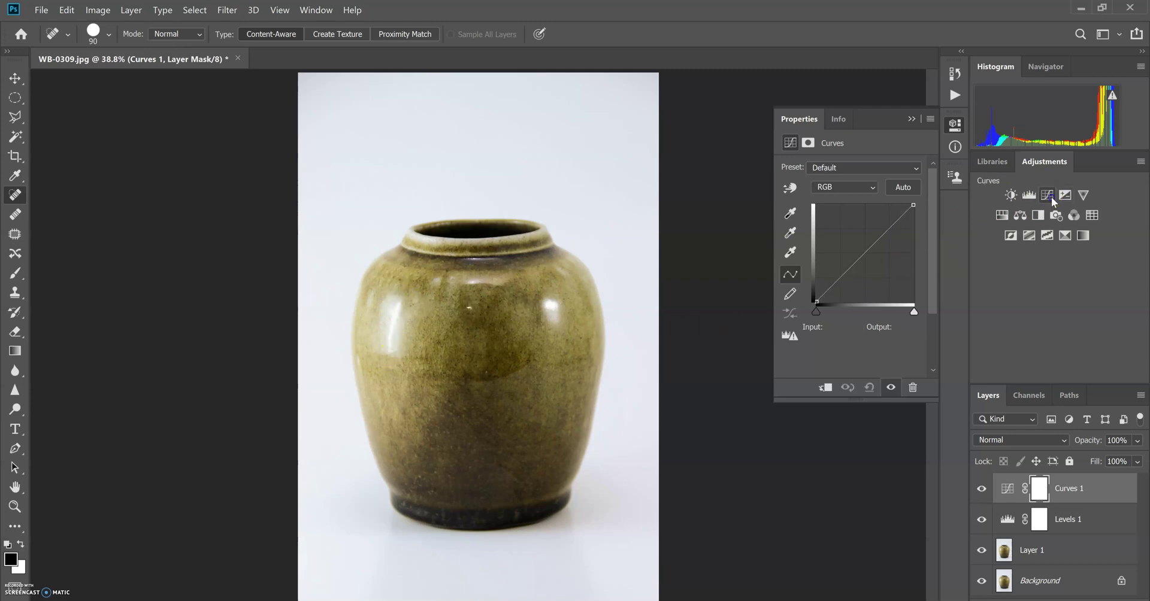
left_click(887, 229)
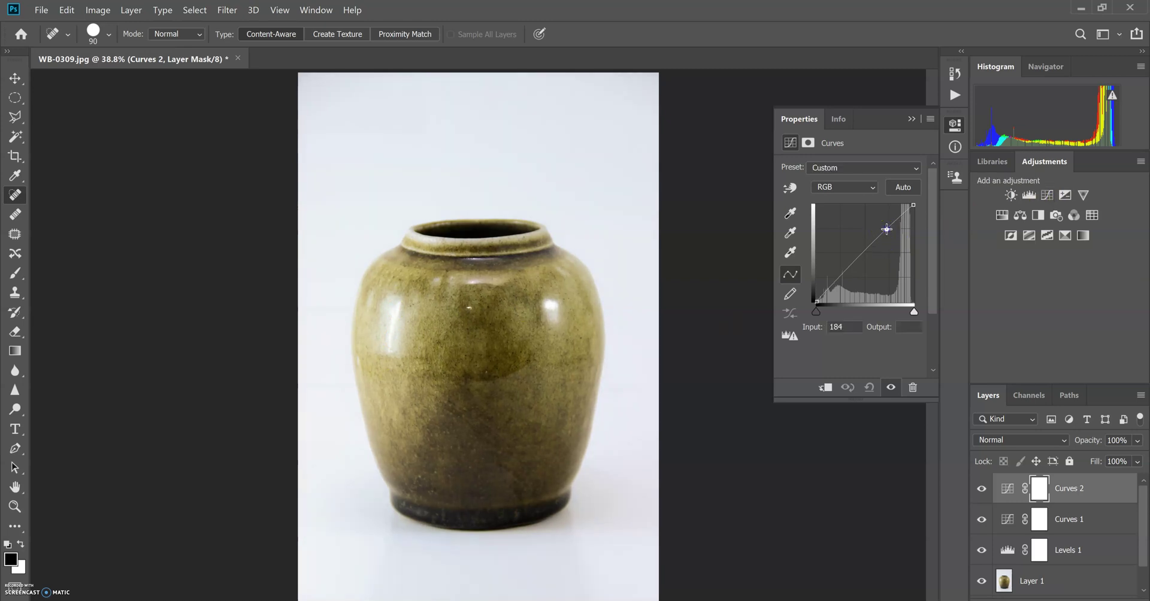
left_click_drag(887, 229, 895, 229)
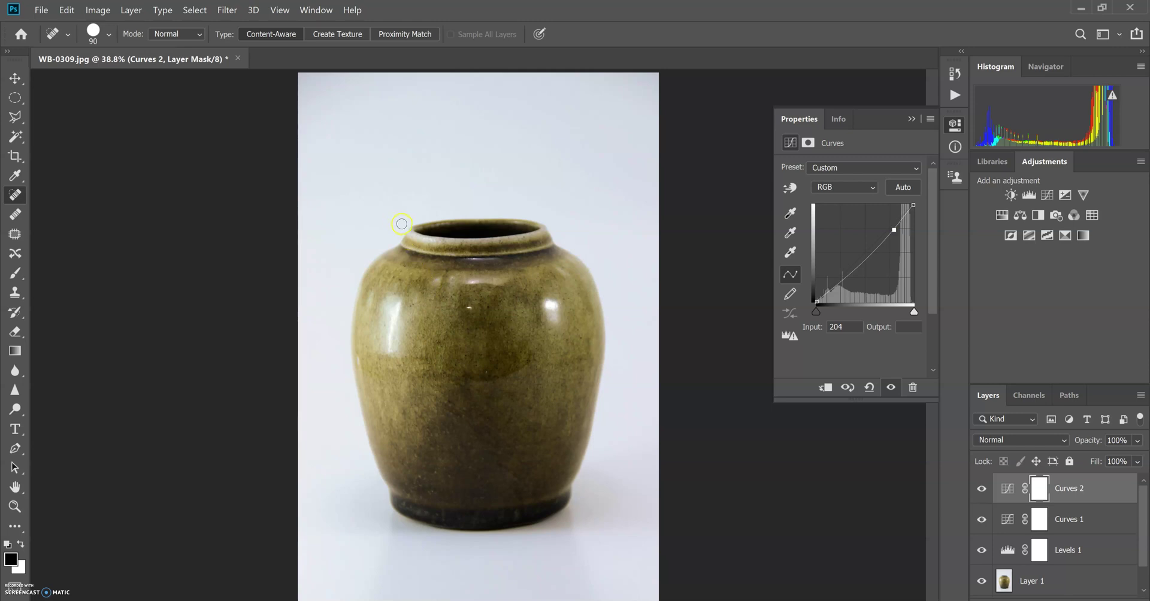
Fill the layer mask of Curves 2 with black using the Paint Bucket tool
key("g")
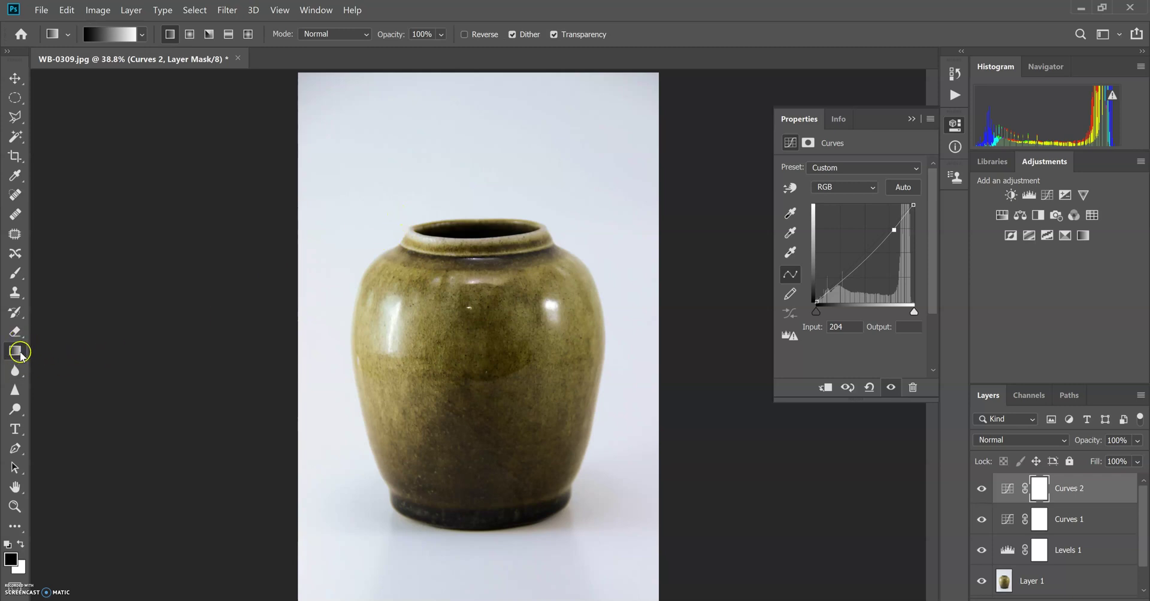
key("shift+g")
key("shift+g")
key("shift+g")
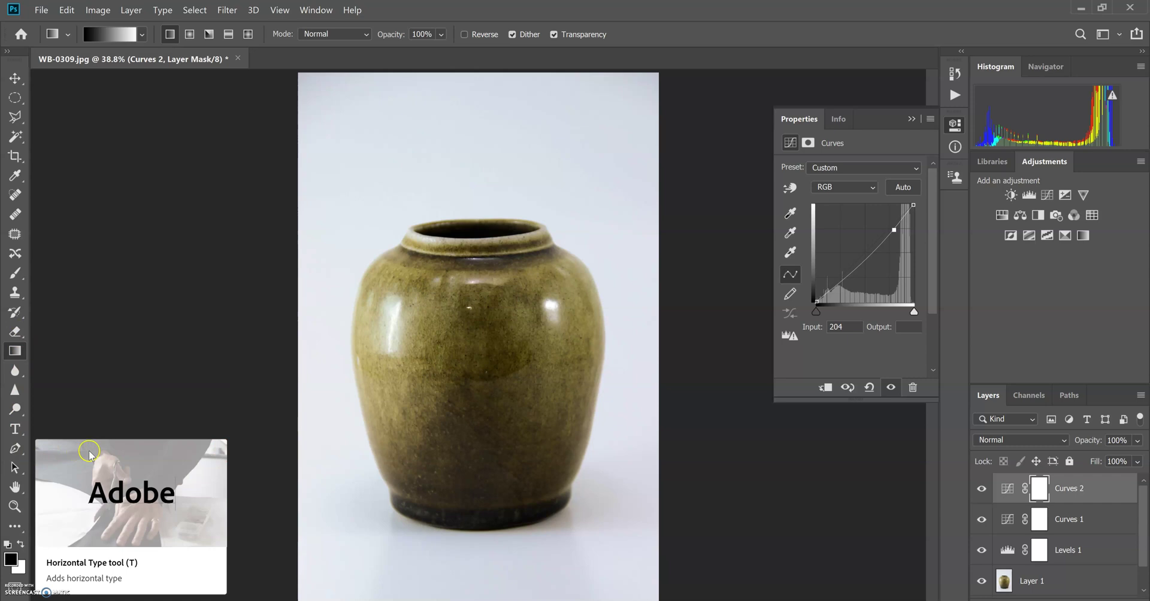
key("shift+g")
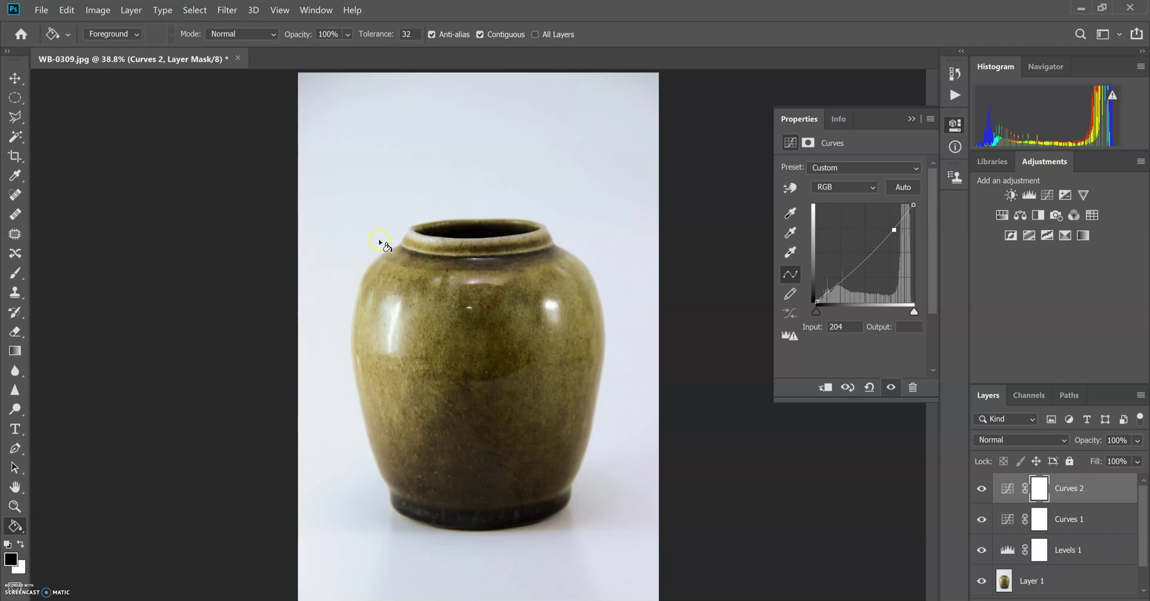
left_click(372, 216)
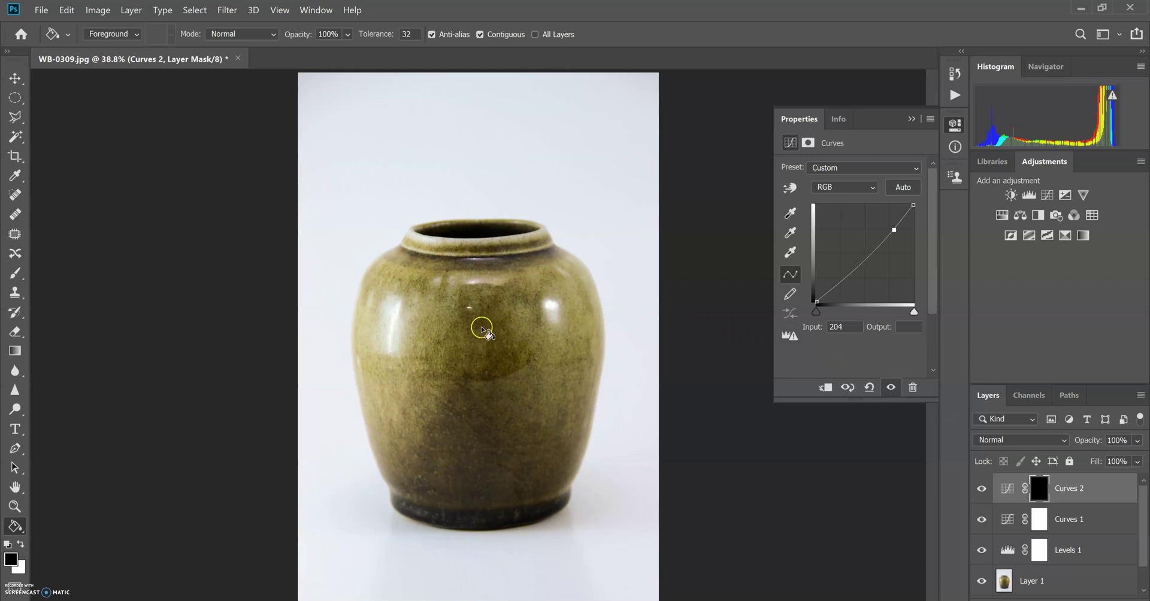
Paint white over the vase's neck and body on the Curves 2 mask with a soft 600 px brush
key("b")
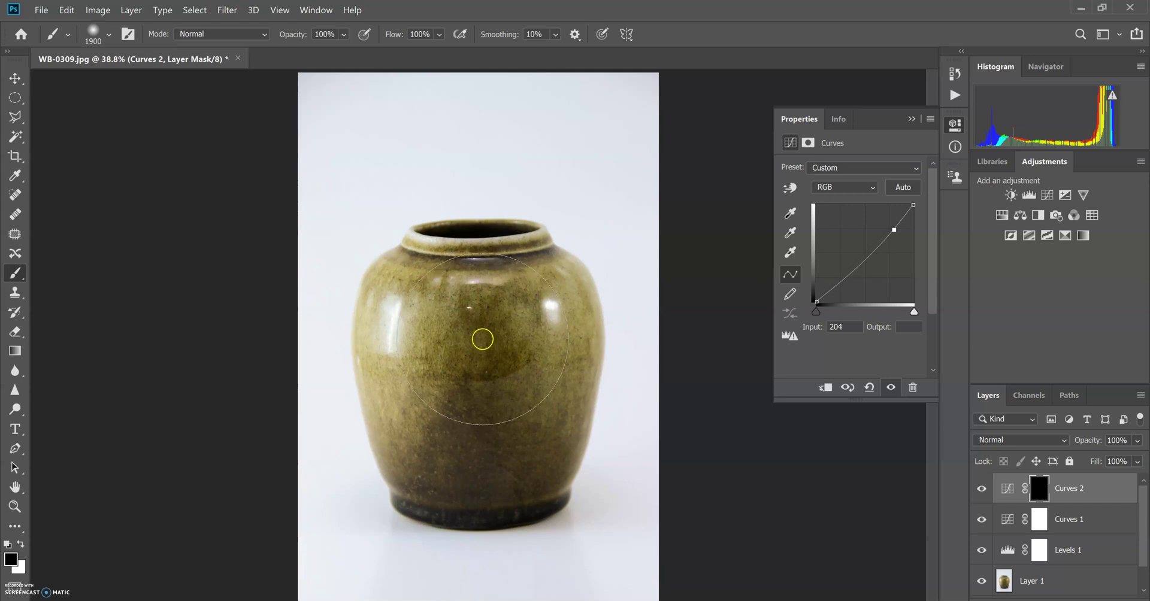
key("x")
key("bracketleft")
key("bracketleft")
key("bracketleft")
key("bracketleft")
key("bracketleft")
key("bracketleft")
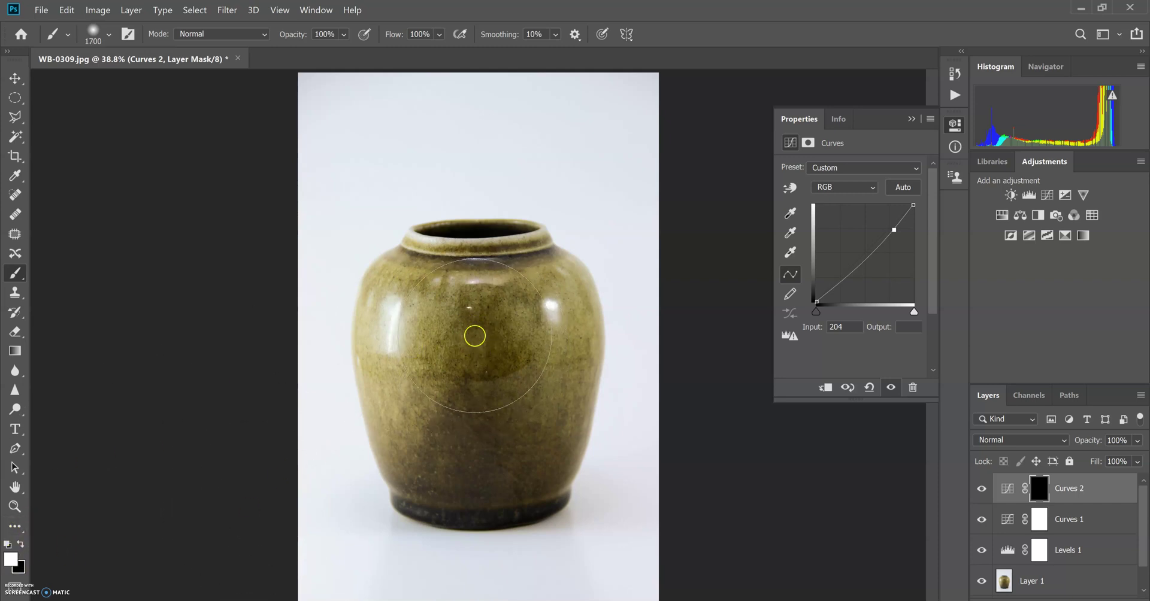
key("bracketleft")
key("bracketleft")
key("bracketleft")
key("bracketleft")
key("bracketleft")
key("bracketleft")
key("bracketleft")
mouse_move(422, 258)
left_mouse_down()
mouse_move(479, 249)
mouse_move(471, 253)
left_mouse_up()
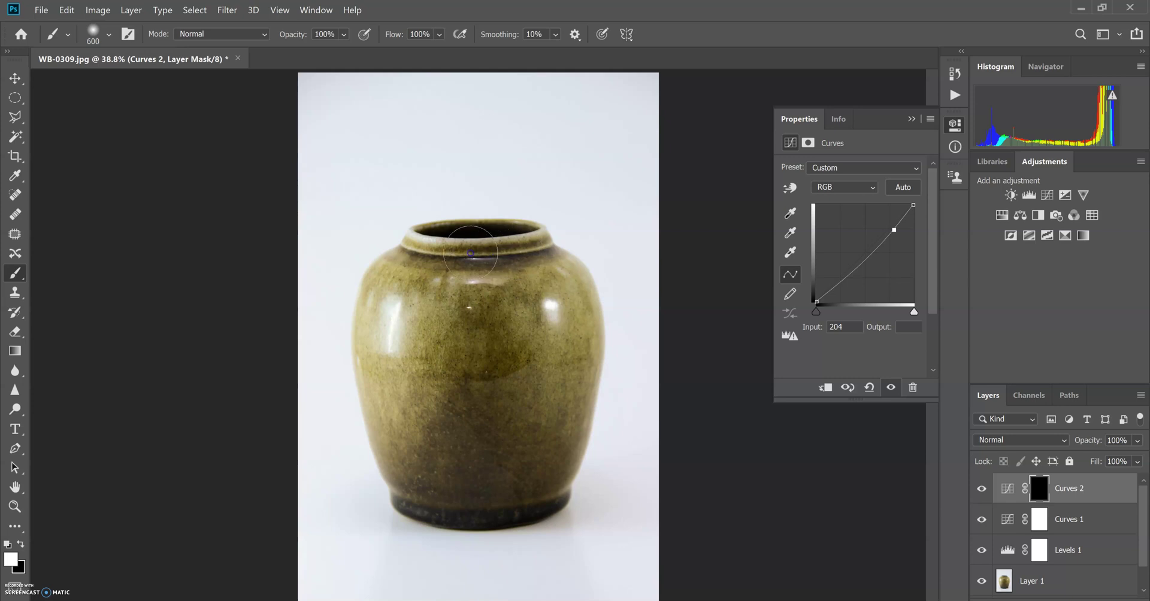
mouse_move(386, 305)
left_mouse_down()
mouse_move(379, 366)
mouse_move(417, 477)
mouse_move(471, 489)
mouse_move(522, 483)
mouse_move(547, 459)
mouse_move(576, 313)
mouse_move(567, 286)
mouse_move(507, 253)
mouse_move(440, 311)
mouse_move(535, 385)
mouse_move(464, 330)
mouse_move(514, 423)
mouse_move(433, 433)
mouse_move(512, 361)
mouse_move(408, 404)
mouse_move(485, 452)
mouse_move(515, 317)
mouse_move(556, 342)
mouse_move(524, 289)
mouse_move(423, 283)
mouse_move(394, 353)
mouse_move(426, 435)
left_mouse_up()
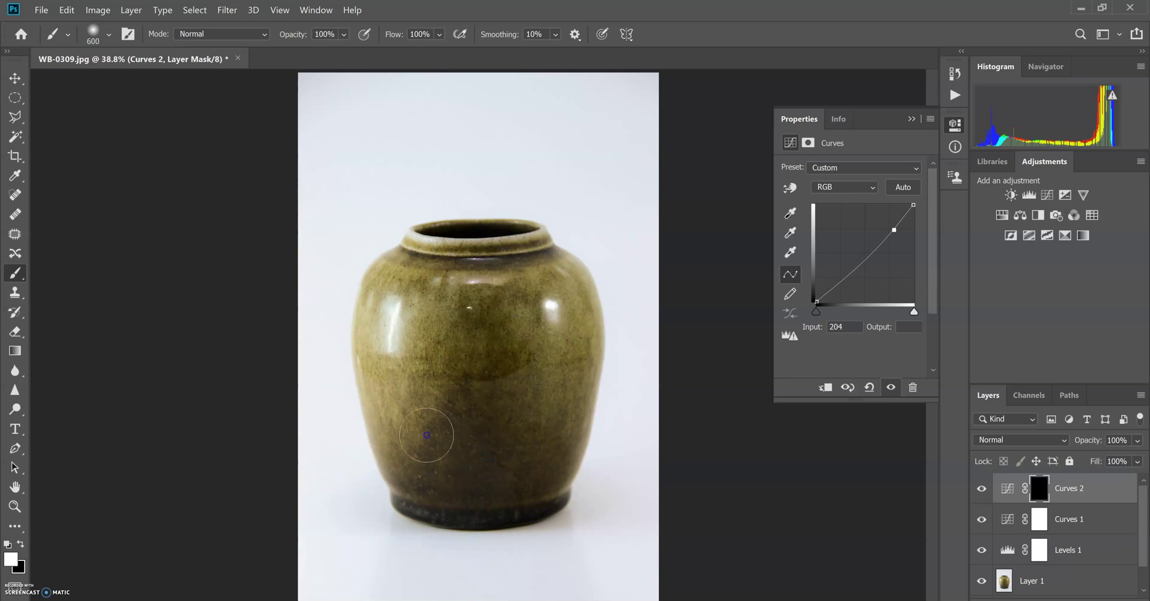
Show the Curves 2 mask as a red overlay and paint the vase's rim and opening white with a 150 px brush
key("x")
key("backslash")
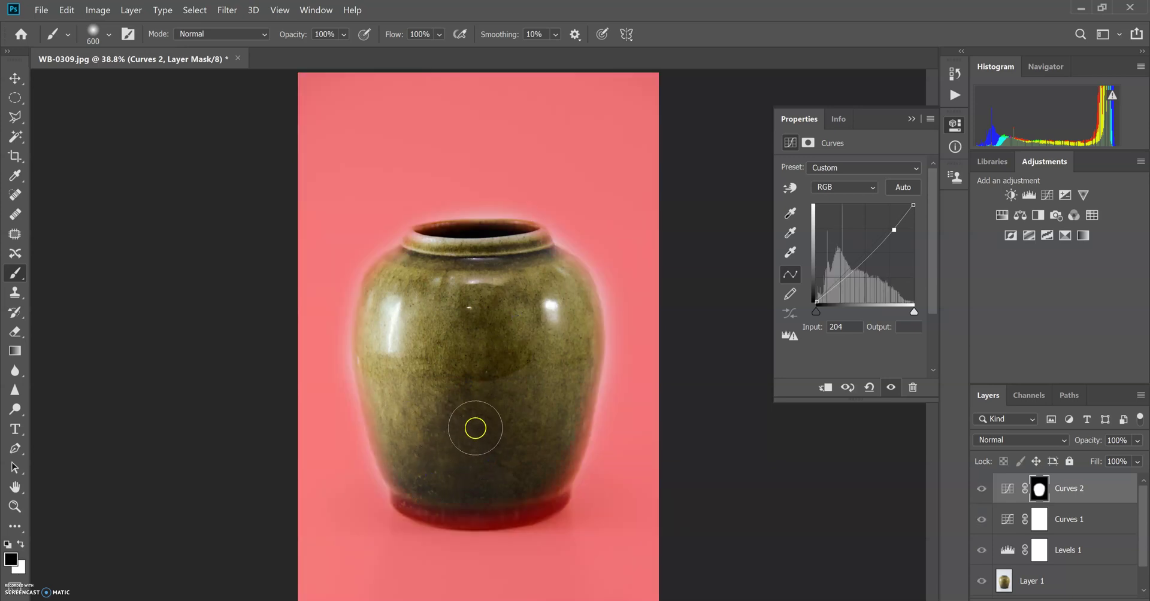
key("ctrl+plus")
key("ctrl+plus")
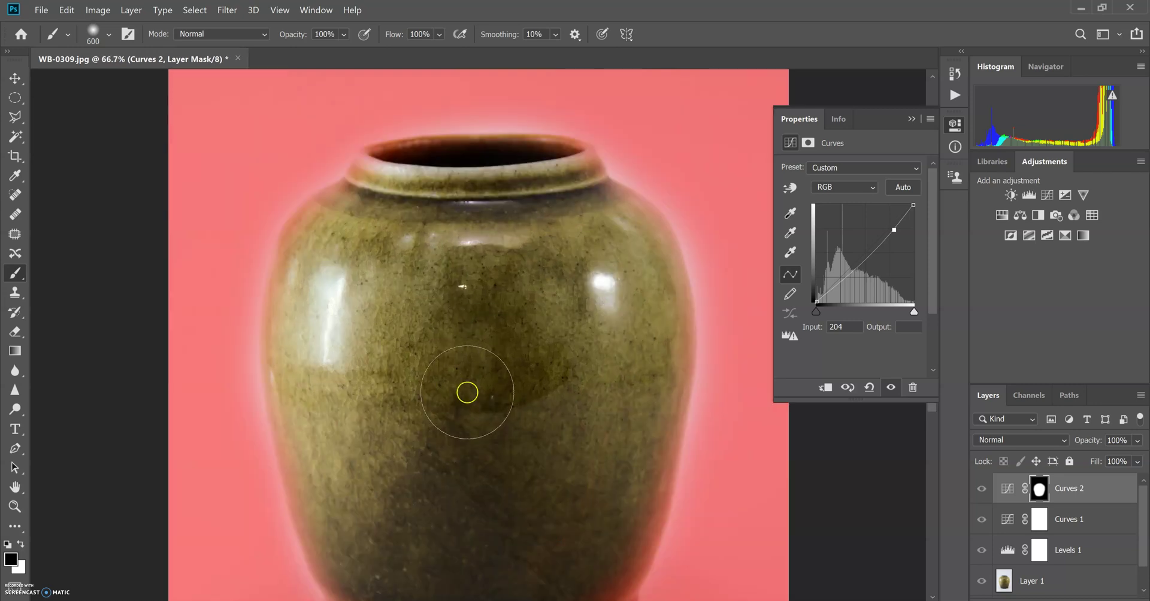
key("ctrl+plus")
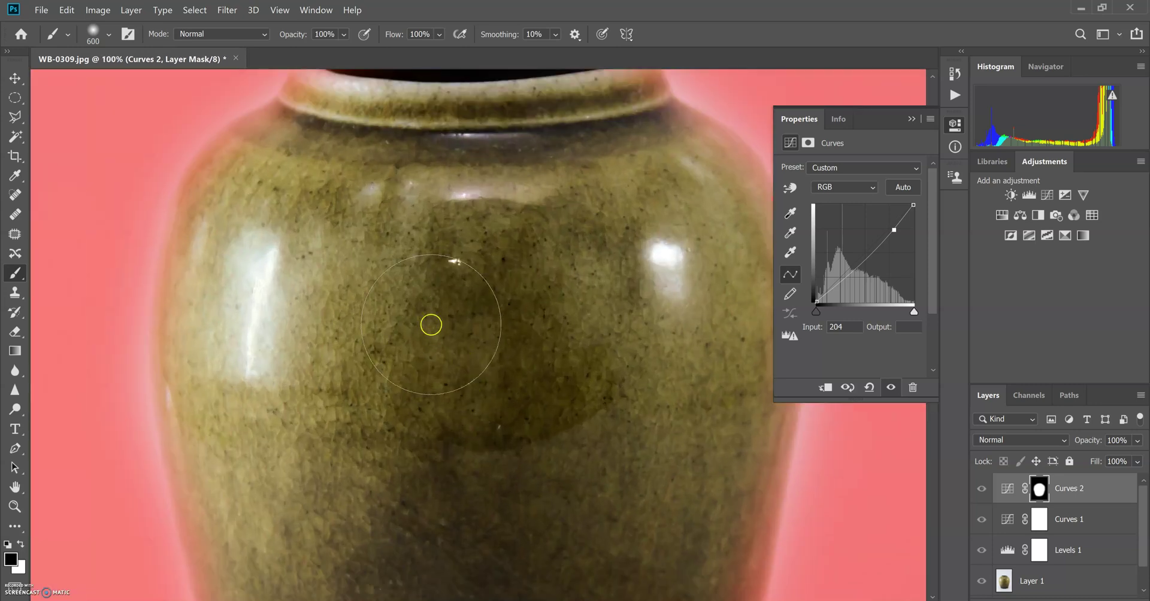
key("bracketleft")
key("bracketleft")
key("bracketleft")
key("bracketleft")
key("bracketleft")
key("bracketleft")
scroll(372, 231, "up", 3)
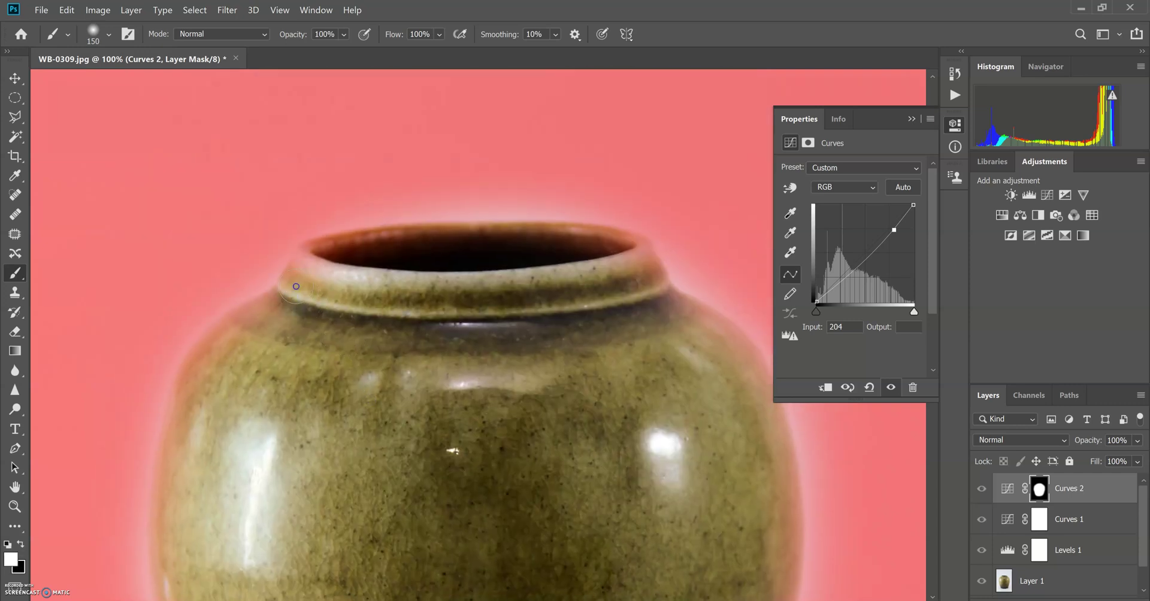
left_click_drag(296, 286, 301, 285)
mouse_move(351, 254)
left_mouse_down()
mouse_move(578, 252)
mouse_move(514, 244)
mouse_move(552, 242)
left_mouse_up()
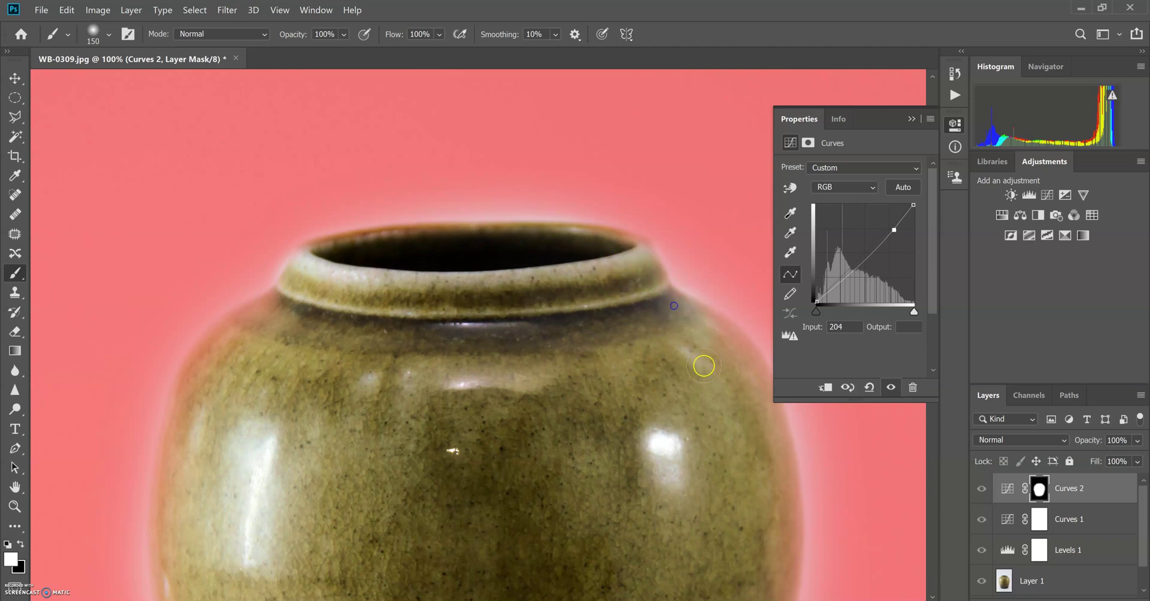
Paint white on the Curves 2 mask along the vase's right edge and across its dark base
left_click_drag(733, 450, 536, 340)
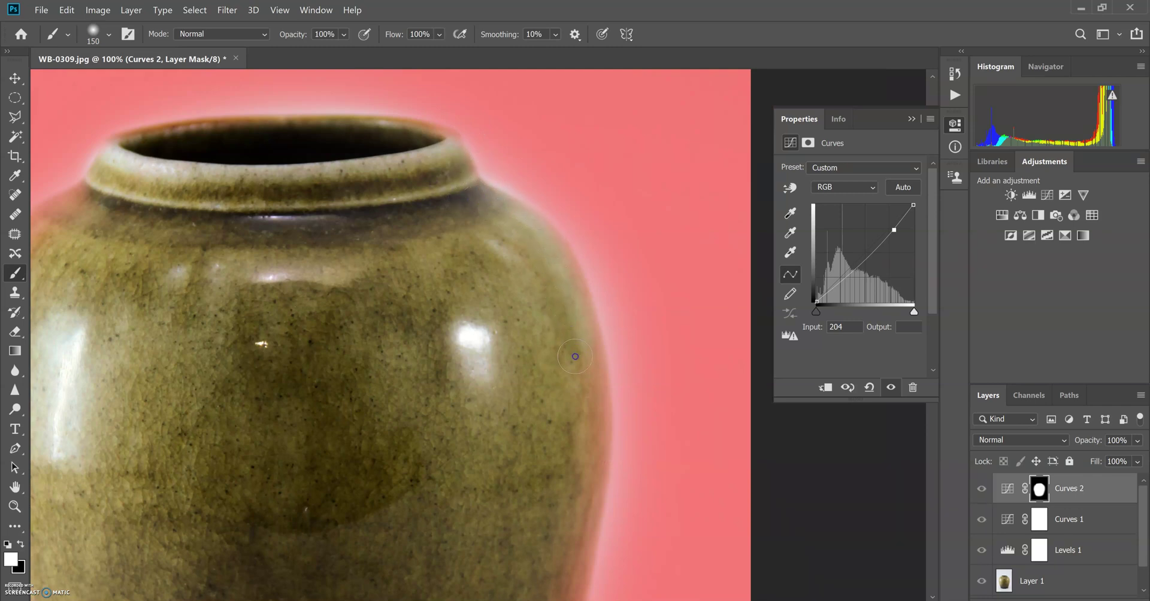
left_click_drag(563, 431, 613, 208)
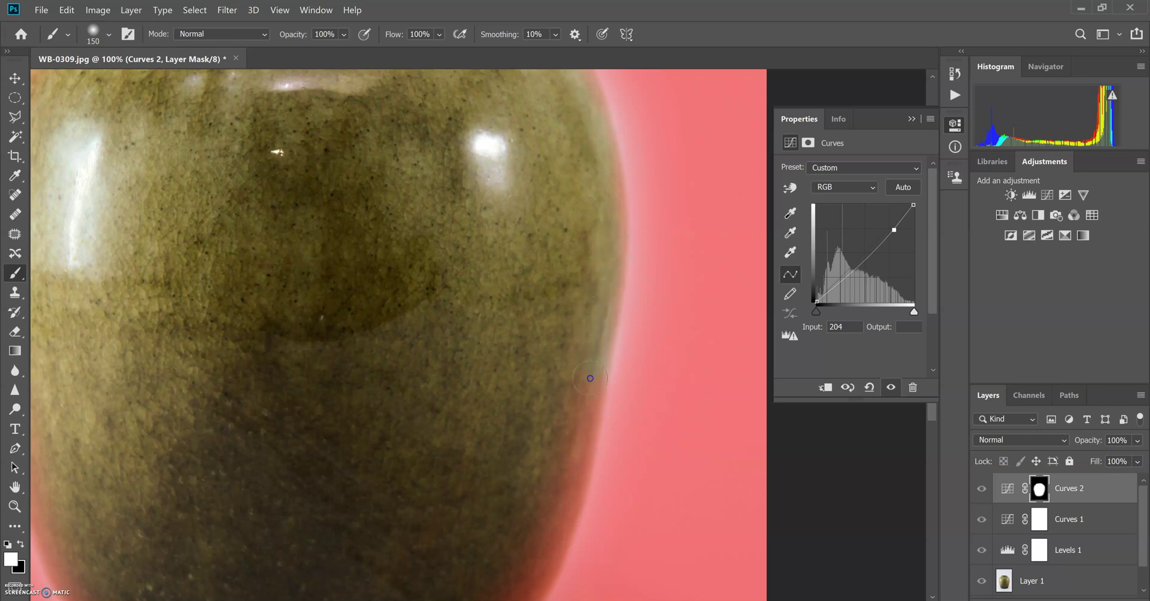
left_click_drag(562, 490, 605, 367)
mouse_move(570, 407)
left_mouse_down()
mouse_move(621, 160)
mouse_move(607, 256)
mouse_move(573, 313)
mouse_move(599, 263)
left_mouse_up()
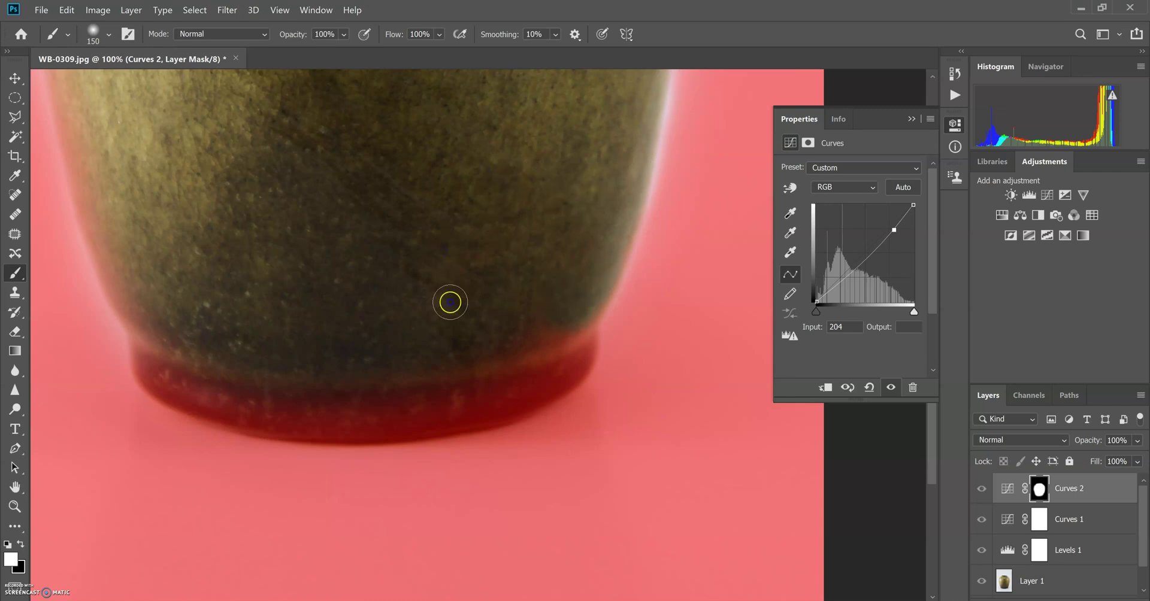
mouse_move(516, 319)
left_mouse_down()
mouse_move(557, 298)
mouse_move(491, 356)
mouse_move(575, 306)
mouse_move(571, 364)
mouse_move(545, 387)
mouse_move(449, 414)
mouse_move(359, 424)
mouse_move(280, 413)
mouse_move(152, 363)
mouse_move(167, 389)
mouse_move(211, 407)
mouse_move(342, 423)
mouse_move(532, 385)
mouse_move(502, 406)
mouse_move(444, 413)
mouse_move(375, 378)
left_mouse_up()
mouse_move(270, 236)
left_mouse_down()
mouse_move(603, 385)
mouse_move(647, 431)
left_mouse_up()
Paint white on the Curves 2 mask along the vase's left edge, from the foot up to the shoulder
left_click_drag(522, 540, 505, 492)
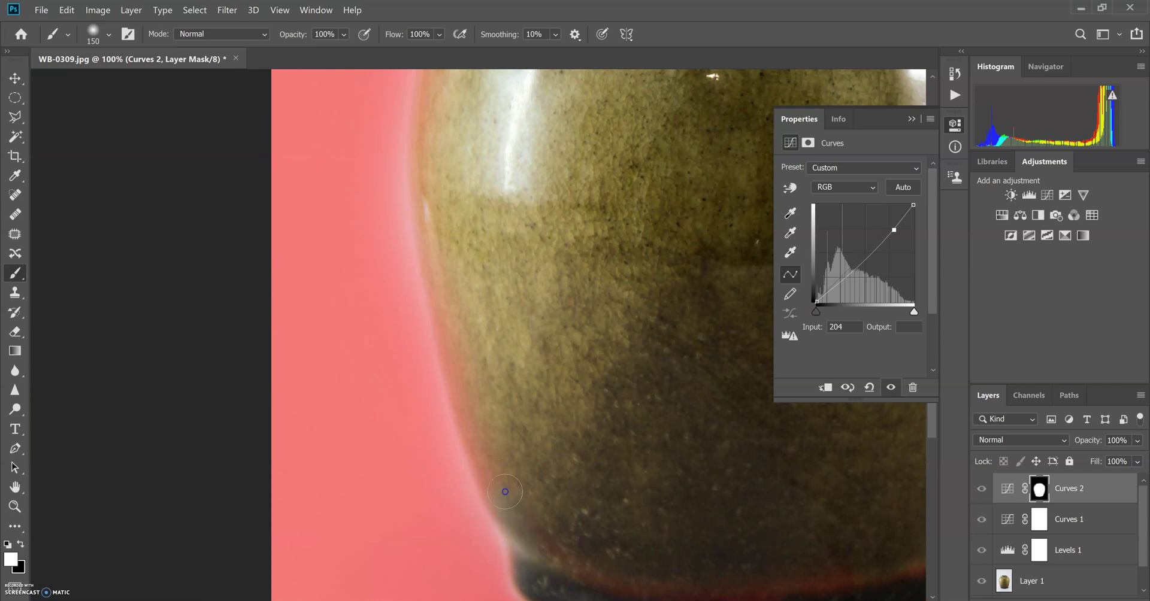
left_click_drag(475, 391, 459, 333)
left_click_drag(541, 143, 479, 309)
mouse_move(481, 103)
left_mouse_down()
mouse_move(402, 152)
mouse_move(388, 190)
left_mouse_up()
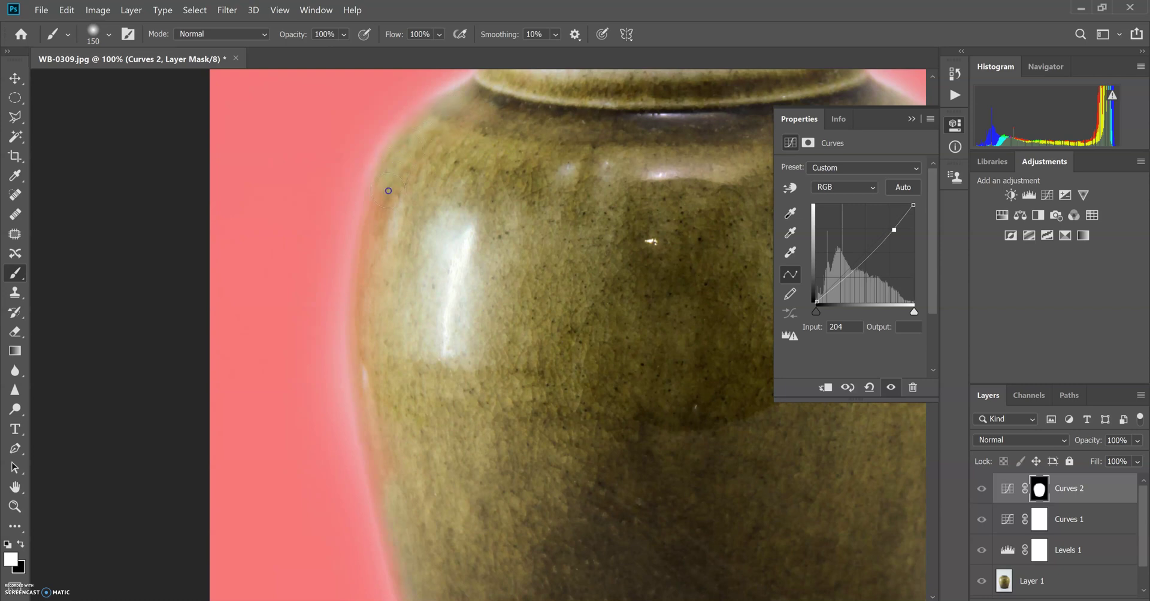
left_click_drag(371, 302, 393, 396)
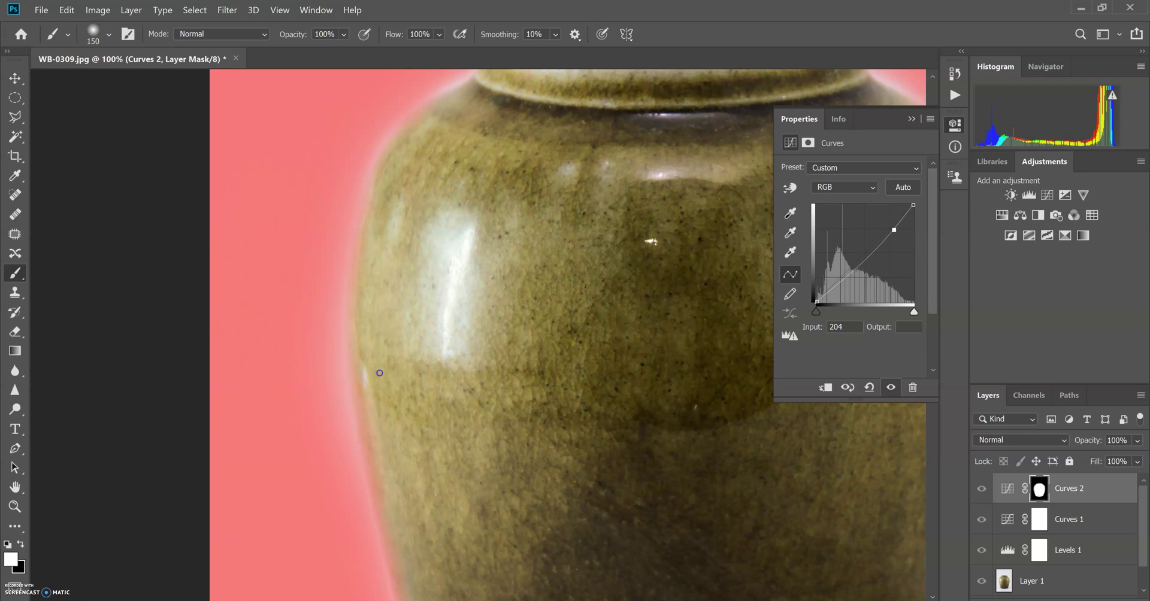
Fill the remaining mask gaps along the vase's lower left edge and above the base, and hide the mask overlay
scroll(479, 225, "down", 3)
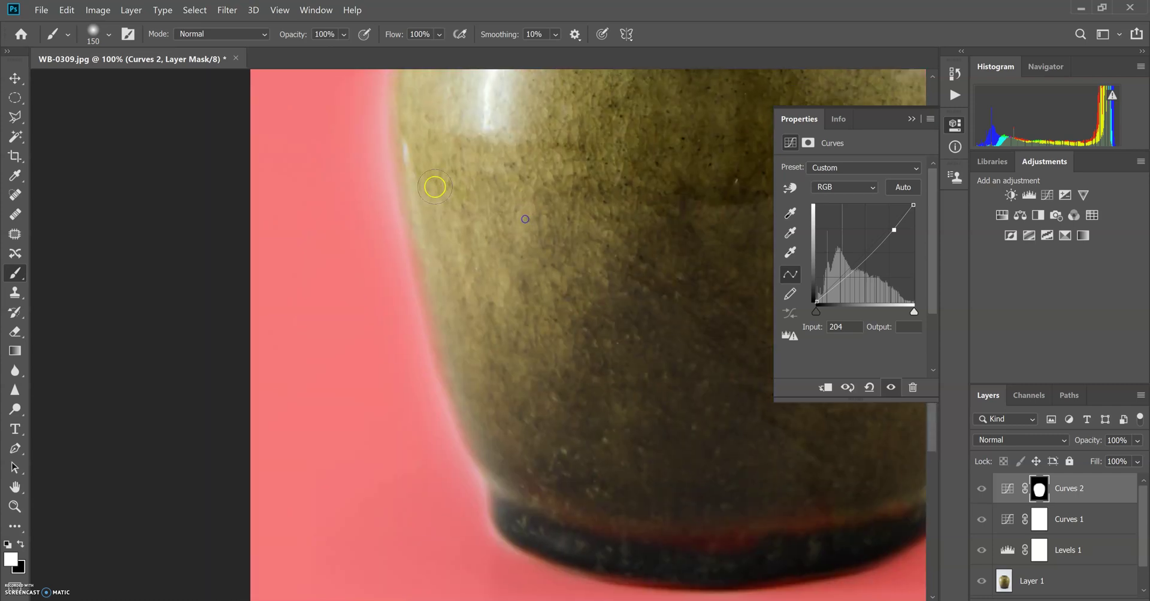
mouse_move(421, 218)
left_mouse_down()
mouse_move(423, 265)
mouse_move(454, 341)
left_mouse_up()
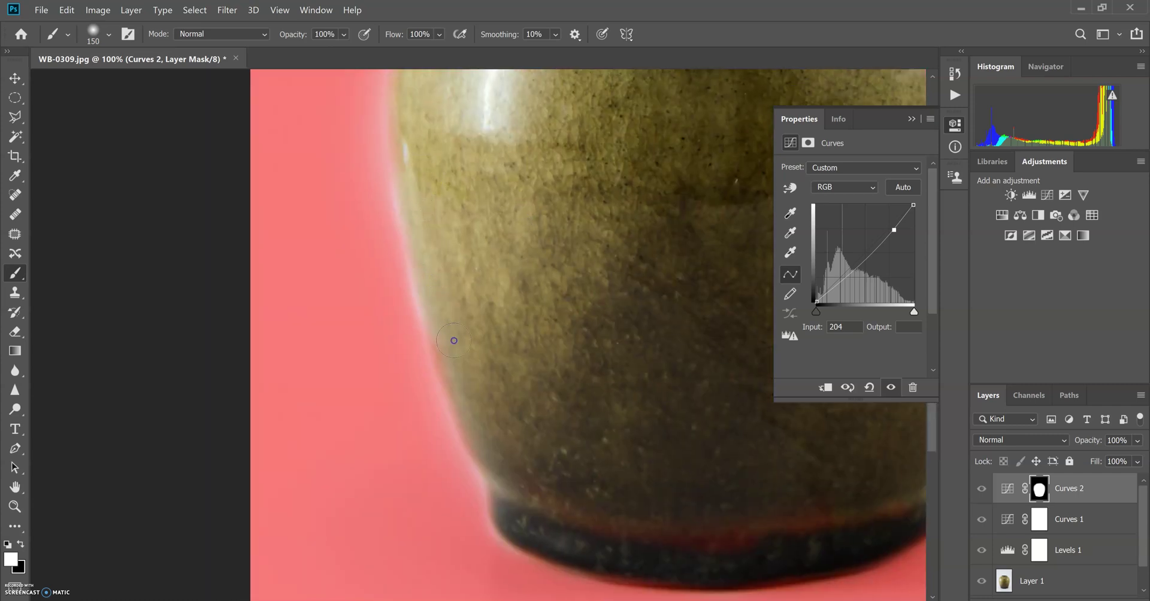
mouse_move(498, 439)
left_mouse_down()
mouse_move(603, 482)
mouse_move(609, 514)
mouse_move(718, 558)
mouse_move(769, 542)
mouse_move(698, 539)
mouse_move(754, 526)
left_mouse_up()
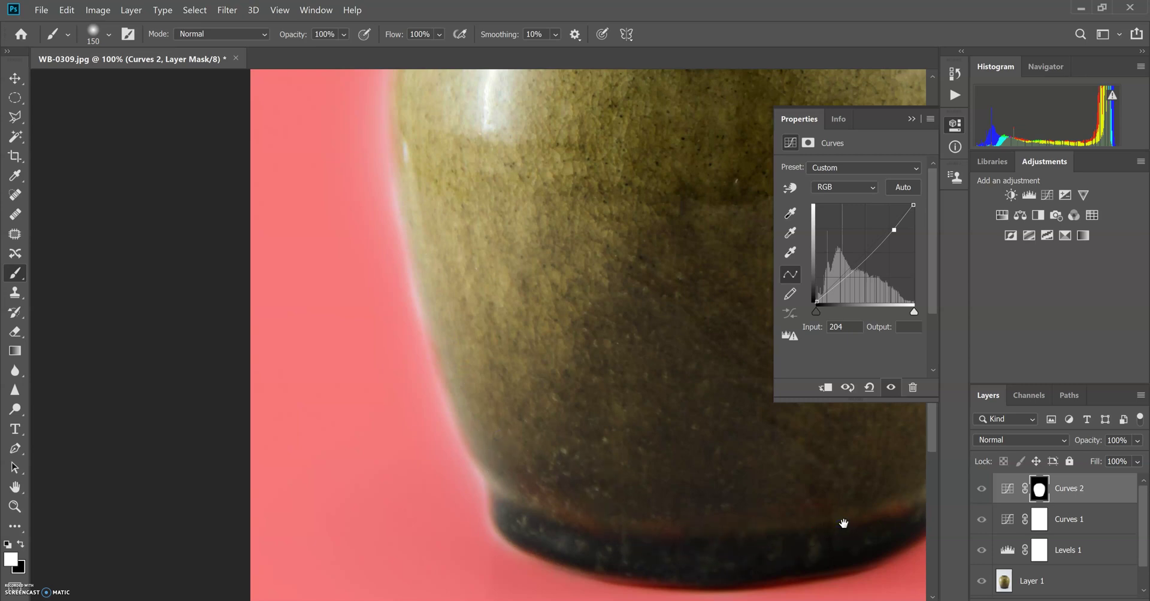
left_click_drag(844, 527, 663, 393)
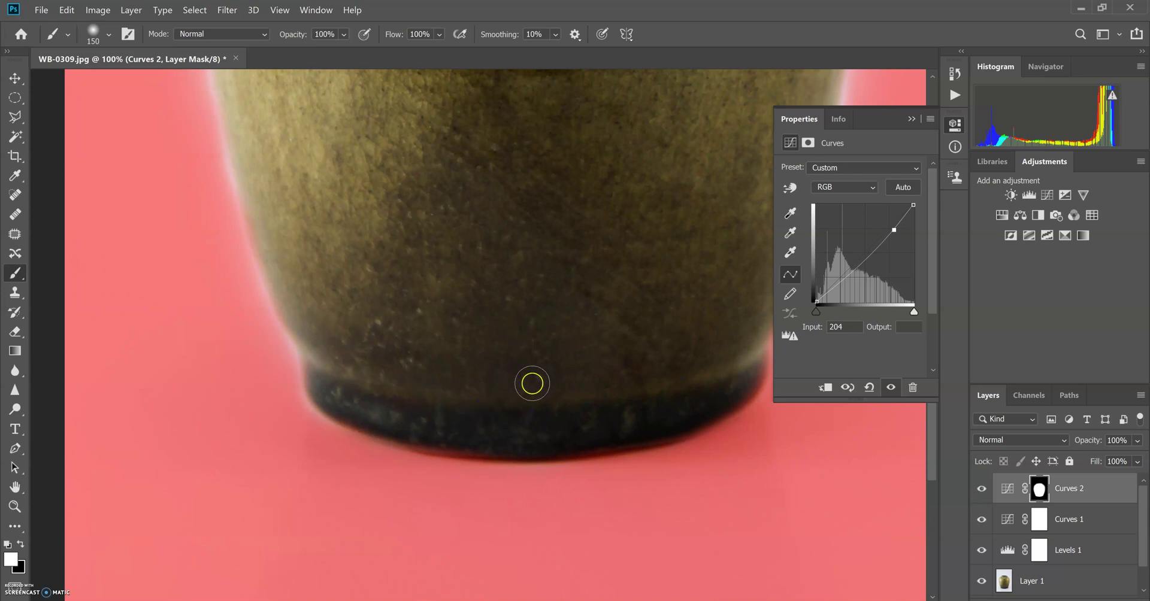
key("backslash")
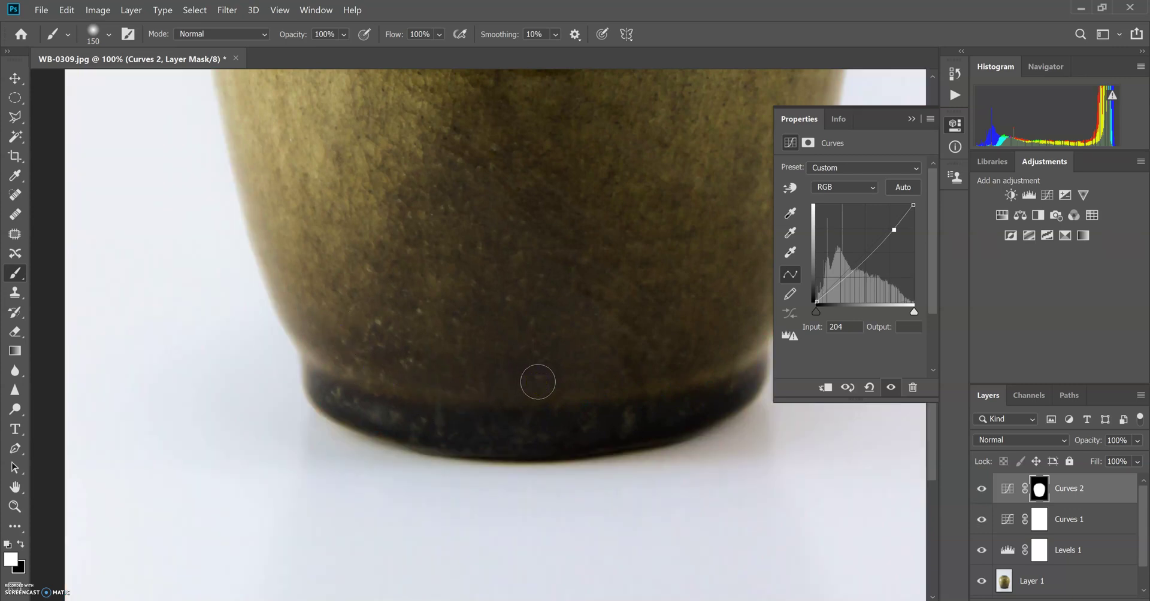
key("ctrl+0")
left_click(861, 381)
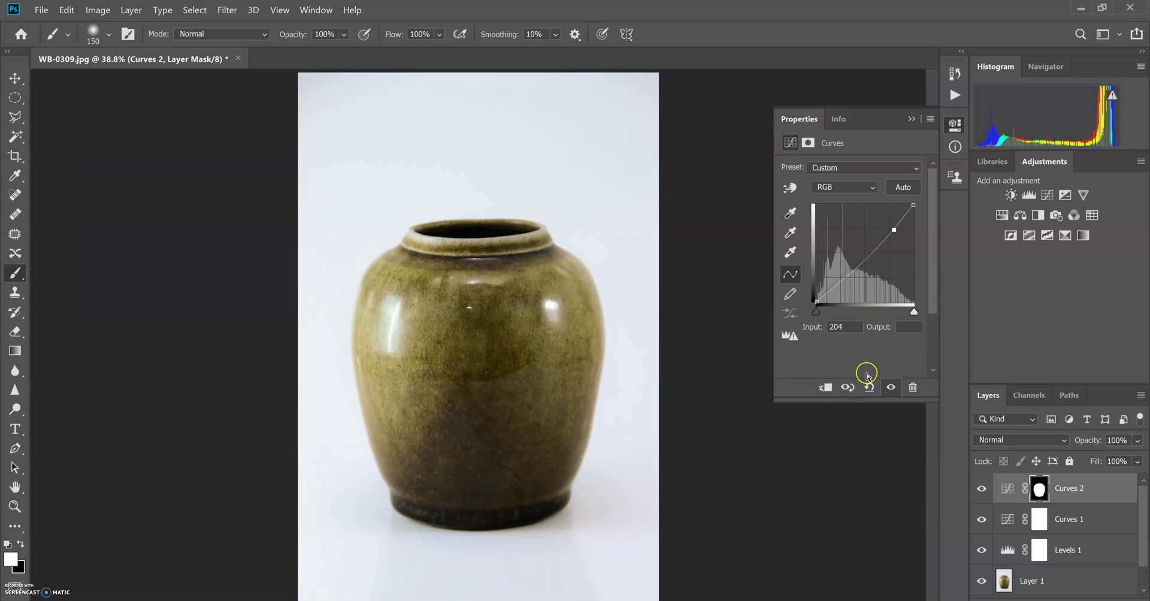
Compare the photo with and without all the Levels and Curves adjustment layers
left_click(982, 583, "alt")
left_click(982, 583, "alt")
left_click(982, 582, "alt")
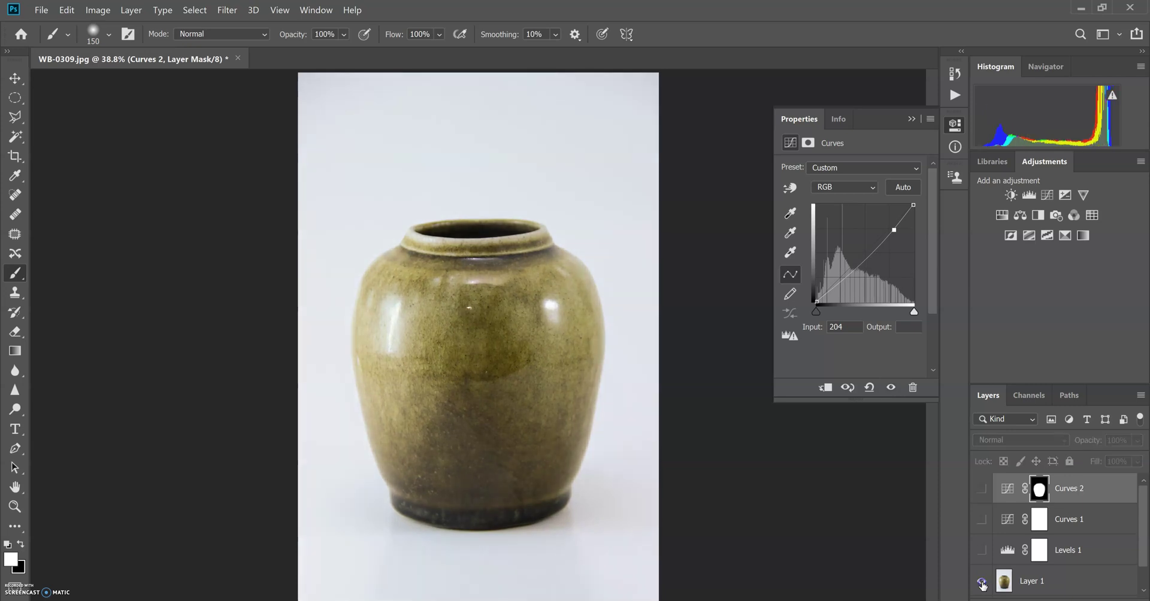
left_click(982, 582, "alt")
left_click(982, 582, "alt")
left_click(982, 583, "alt")
left_click(982, 582, "alt")
left_click(982, 582, "alt")
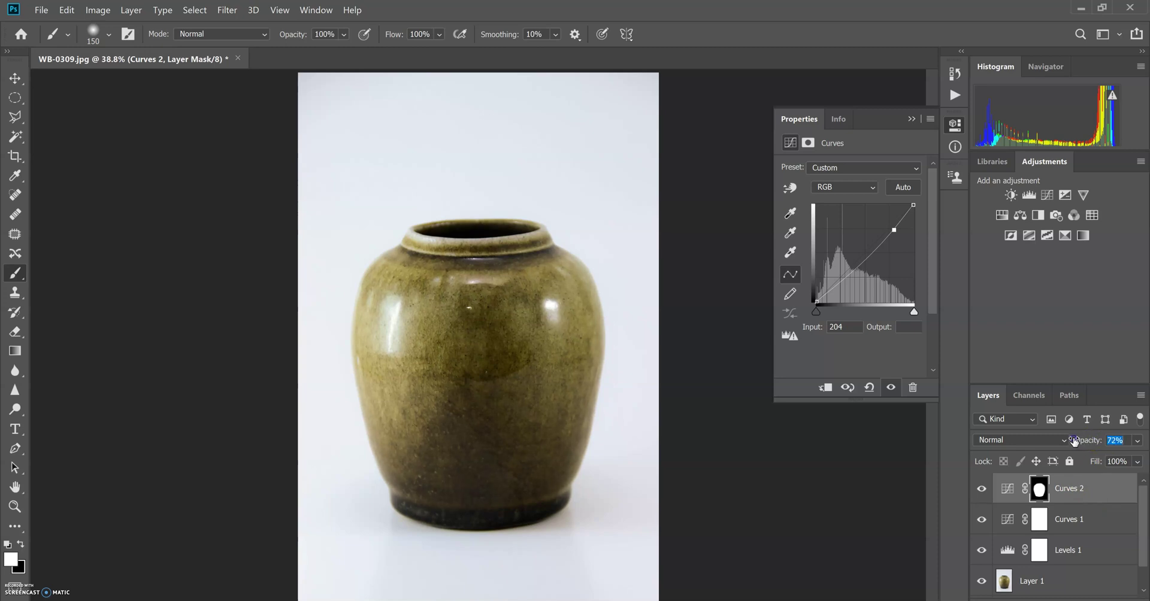
Set the opacity of the Curves 2 layer to 49% and compare the photo with and without that layer
left_click_drag(1059, 442, 1052, 442)
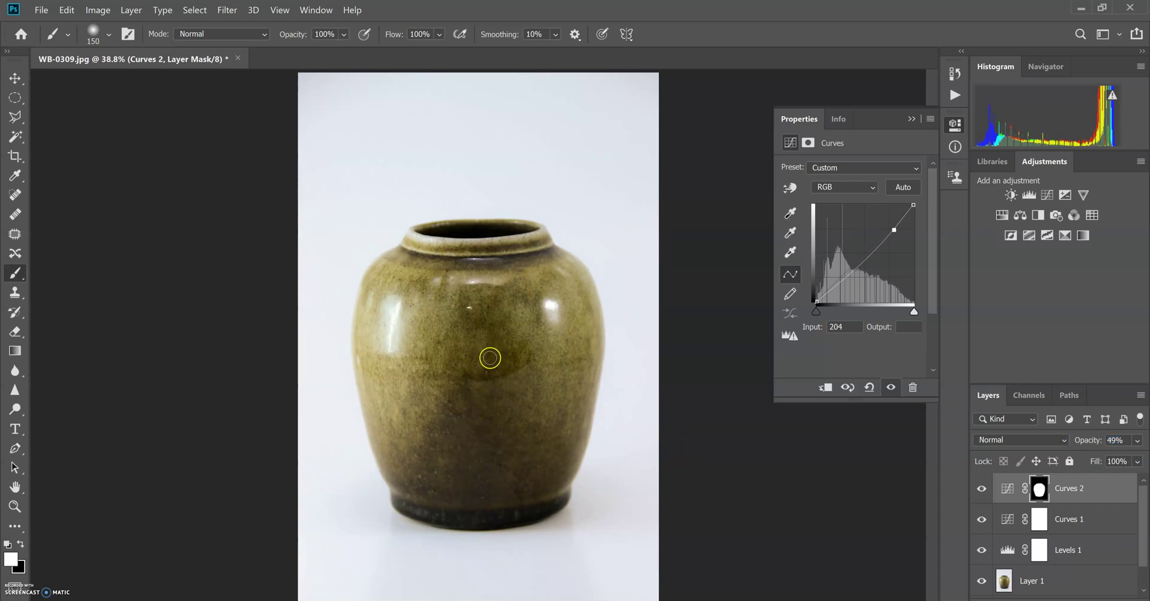
left_click(981, 490)
left_click(980, 489)
left_click(980, 489)
left_click(981, 490)
left_click(981, 489)
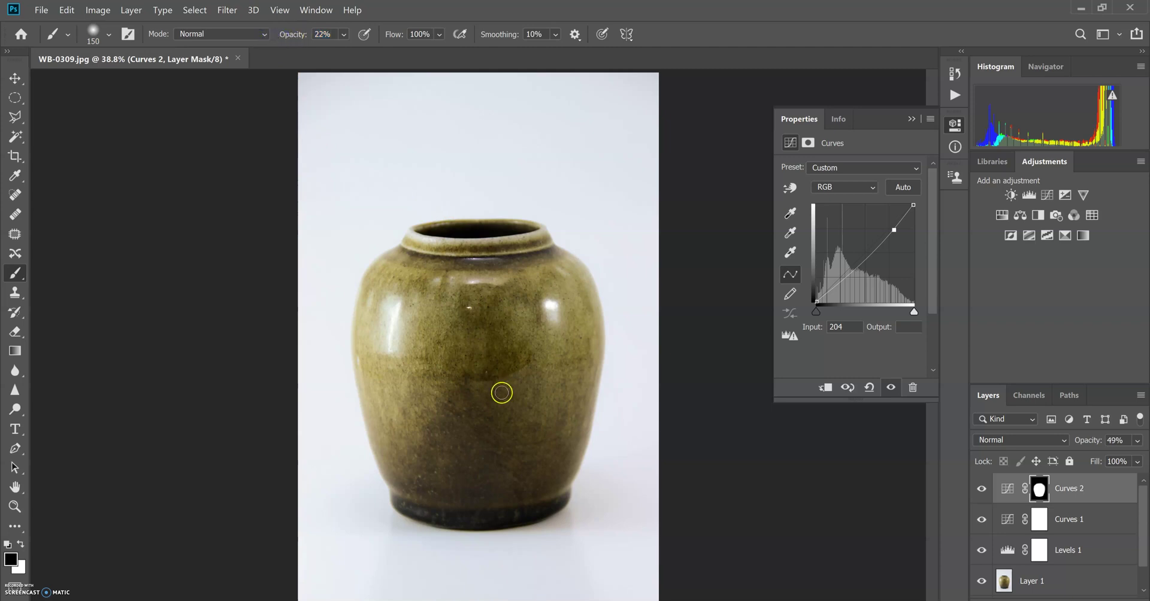
Paint black at 22% brush opacity and 600 px over the vase's dark centre and lower body on the Curves 2 mask, checking the mask overlay
key("bracketright")
key("bracketright")
key("bracketright")
key("bracketright")
key("bracketright")
mouse_move(433, 477)
left_mouse_down()
mouse_move(436, 445)
mouse_move(428, 471)
mouse_move(475, 446)
mouse_move(486, 474)
mouse_move(519, 448)
mouse_move(524, 479)
mouse_move(430, 491)
mouse_move(516, 486)
mouse_move(470, 491)
mouse_move(459, 438)
mouse_move(477, 352)
mouse_move(467, 428)
mouse_move(489, 366)
mouse_move(464, 315)
mouse_move(457, 438)
mouse_move(433, 490)
mouse_move(462, 435)
mouse_move(528, 466)
mouse_move(507, 487)
mouse_move(426, 497)
mouse_move(511, 487)
mouse_move(523, 460)
mouse_move(511, 456)
mouse_move(532, 468)
mouse_move(500, 434)
mouse_move(489, 347)
mouse_move(469, 305)
mouse_move(494, 365)
mouse_move(482, 404)
left_mouse_up()
key("x")
key("backslash")
key("x")
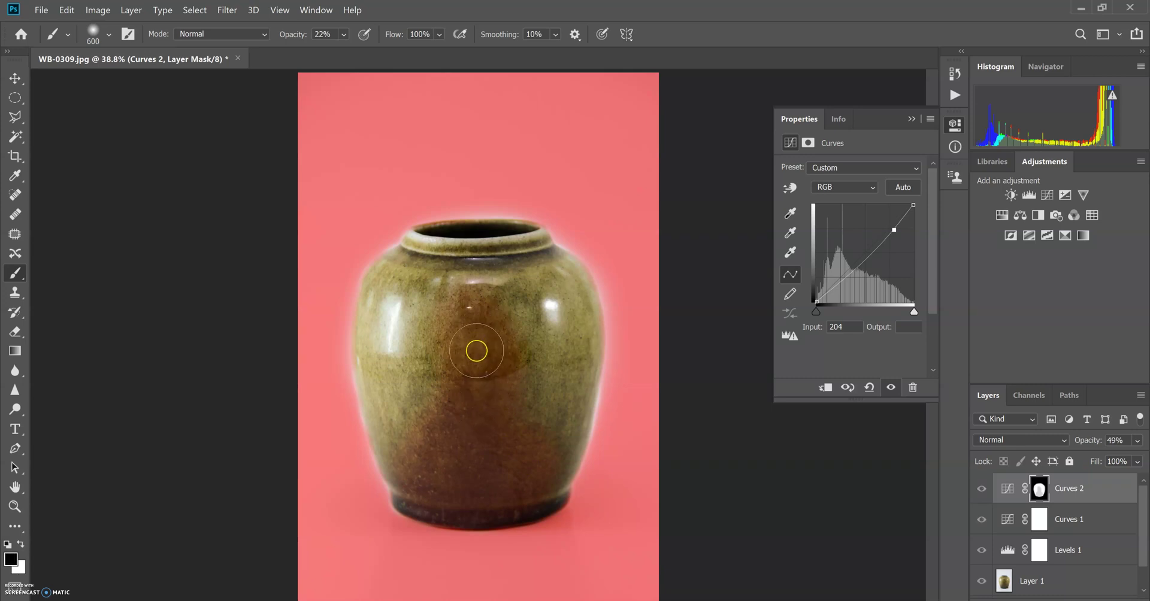
Paint more black at 22% brush opacity over the vase's dark centre and lower body on the Curves 2 mask, checking the mask overlay
key("backslash")
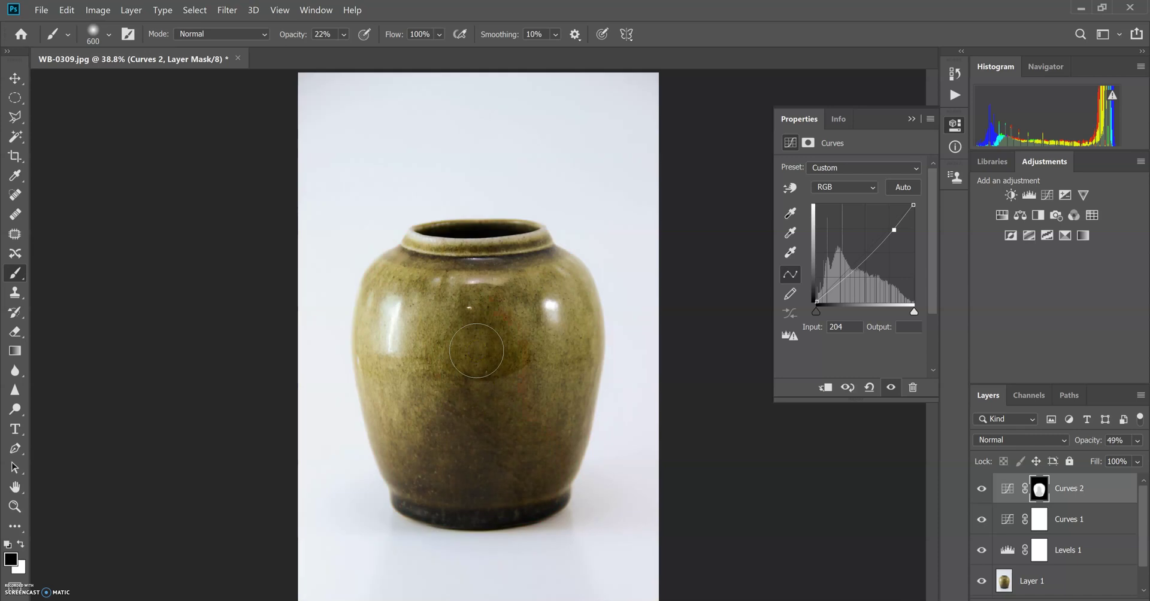
mouse_move(476, 351)
left_mouse_down()
mouse_move(480, 314)
mouse_move(472, 388)
mouse_move(427, 490)
mouse_move(477, 502)
mouse_move(537, 491)
mouse_move(526, 462)
mouse_move(486, 438)
mouse_move(471, 384)
mouse_move(476, 316)
mouse_move(479, 481)
mouse_move(494, 310)
mouse_move(470, 386)
mouse_move(477, 337)
mouse_move(495, 428)
mouse_move(484, 480)
mouse_move(434, 490)
mouse_move(418, 508)
mouse_move(417, 493)
mouse_move(436, 505)
mouse_move(528, 494)
left_mouse_up()
left_click(1040, 489)
key("backslash")
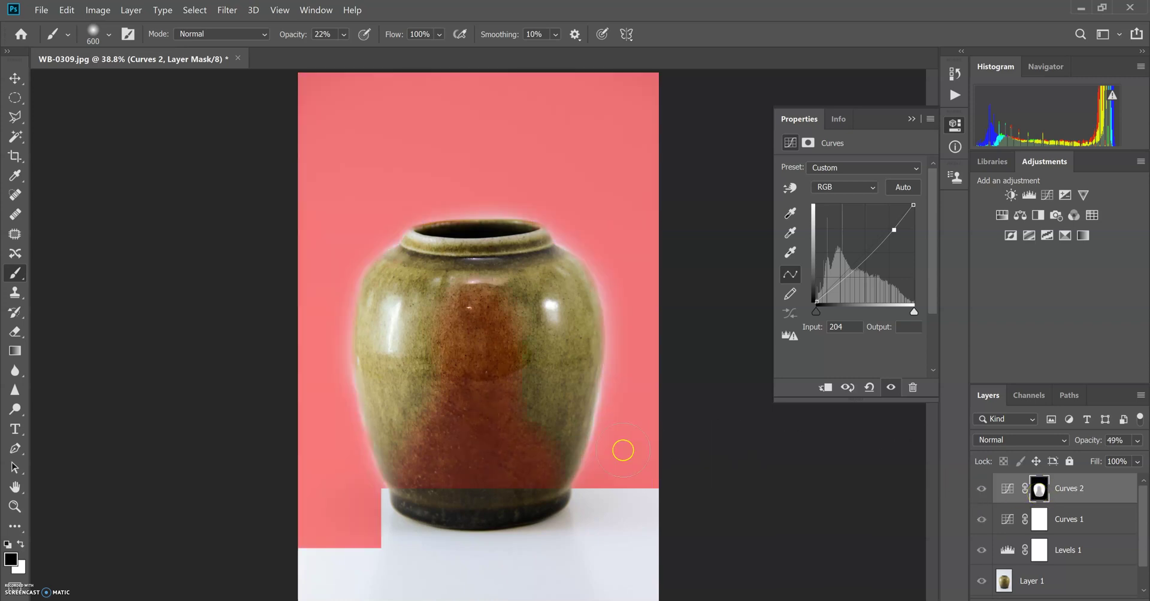
key("backslash")
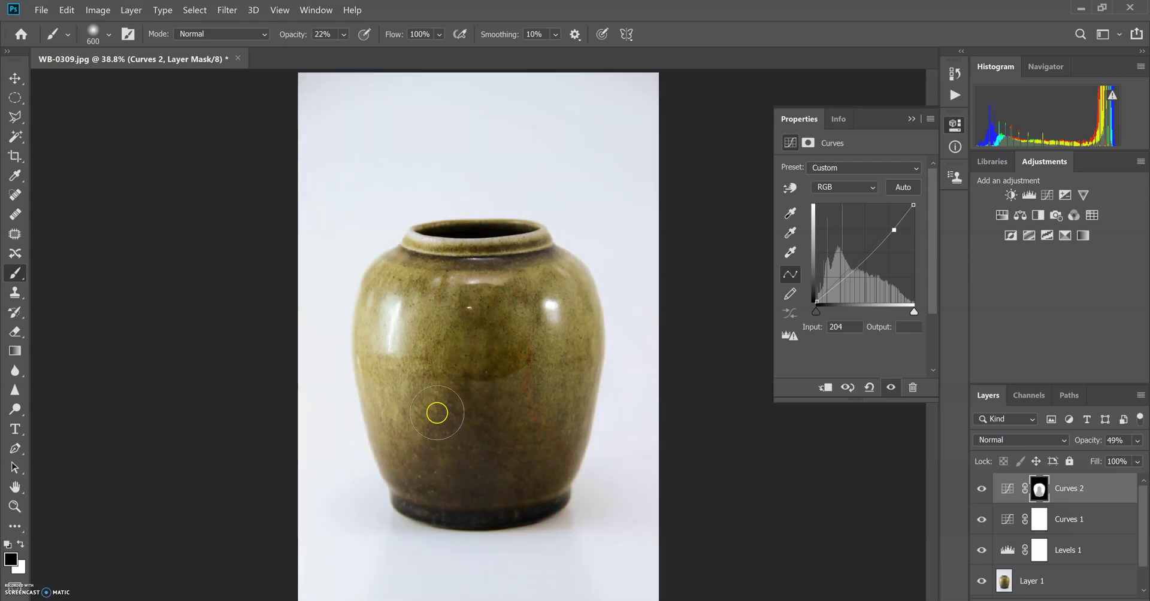
Compare the photo repeatedly with and without the repainted Curves 2 layer
left_click(983, 493)
left_click(983, 493)
left_click(982, 492)
left_click(982, 492)
left_click(982, 493)
left_click(983, 493)
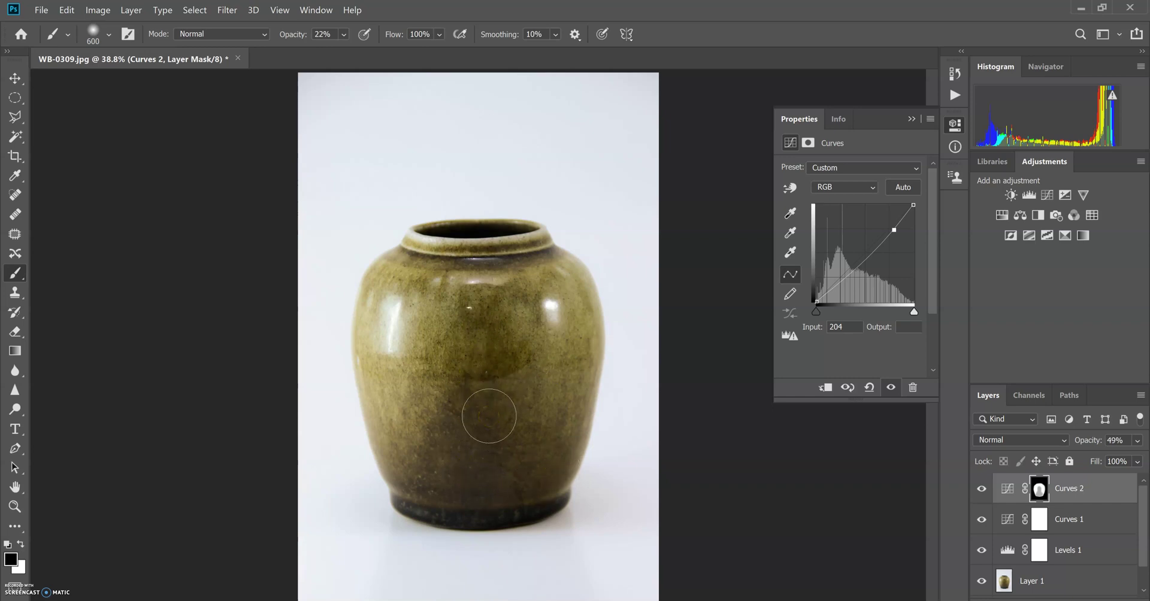
left_click(635, 329)
left_click(500, 282)
left_click_drag(462, 362, 419, 304)
Merge all layers into the Background and duplicate it as a new layer
key("ctrl+shift+e")
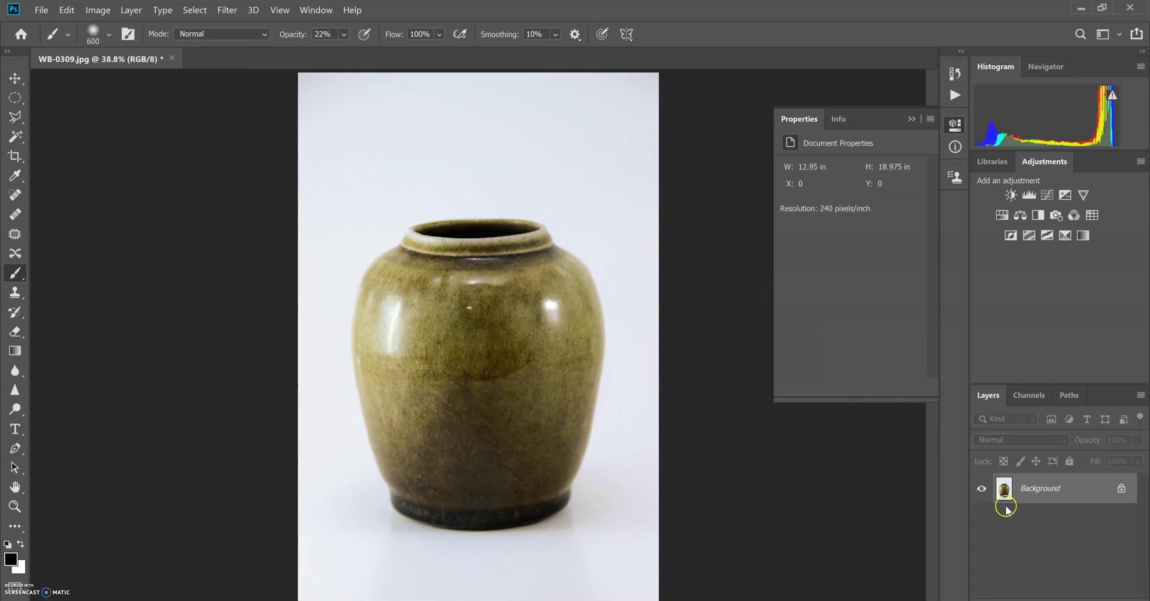
key("ctrl+j")
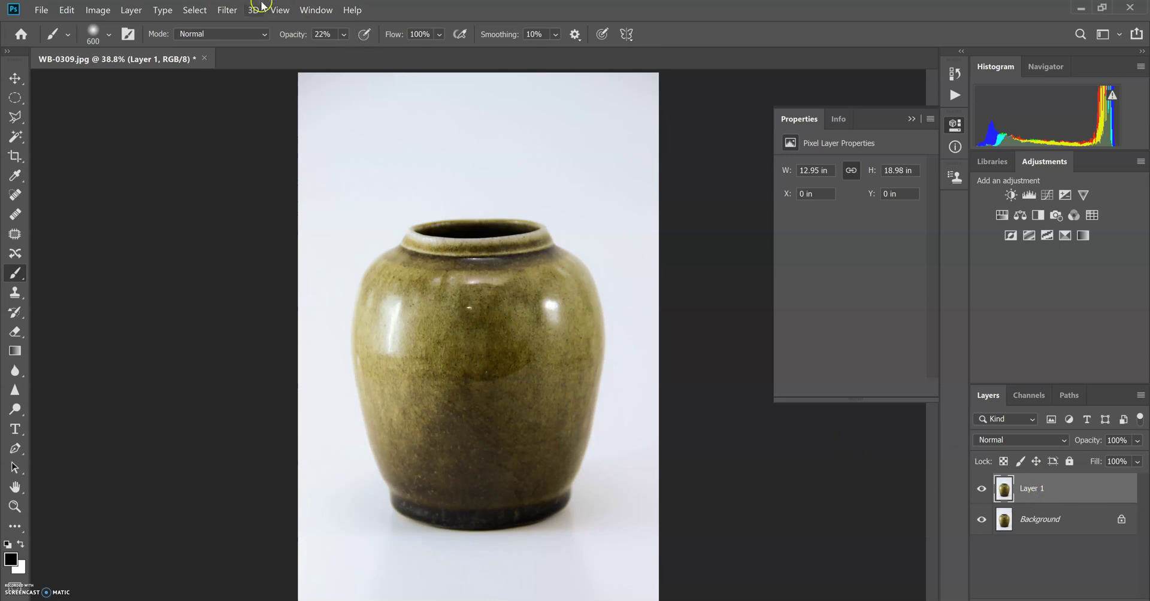
Apply a High Pass filter with a 3.0-pixel radius to Layer 1 and set the layer's blend mode to Hard Light
left_click(232, 10)
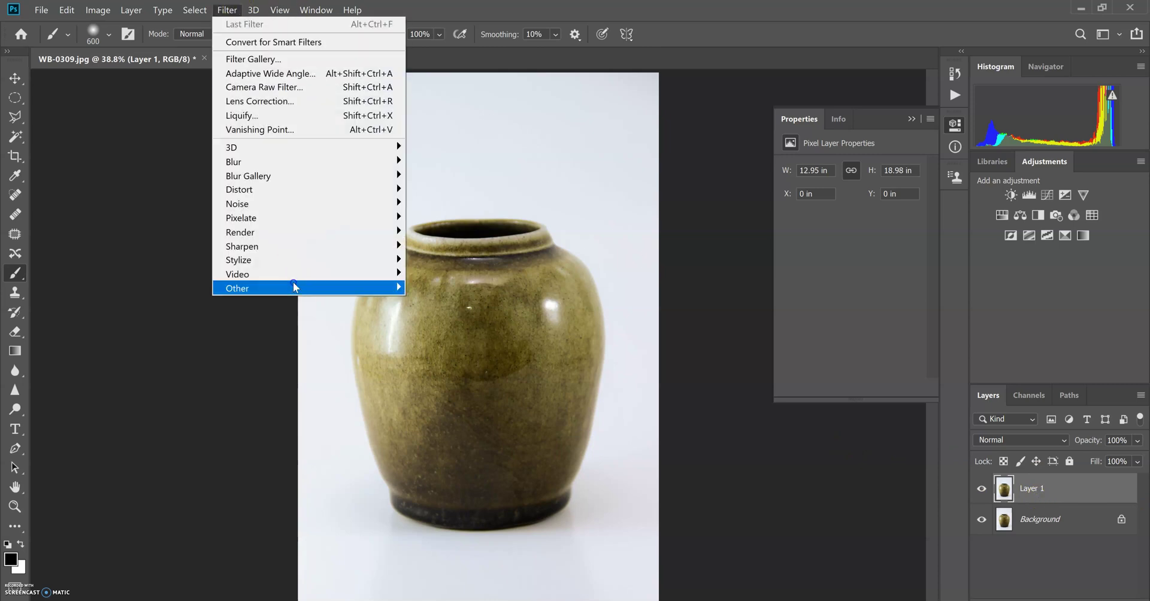
left_click(374, 288)
left_click(424, 303)
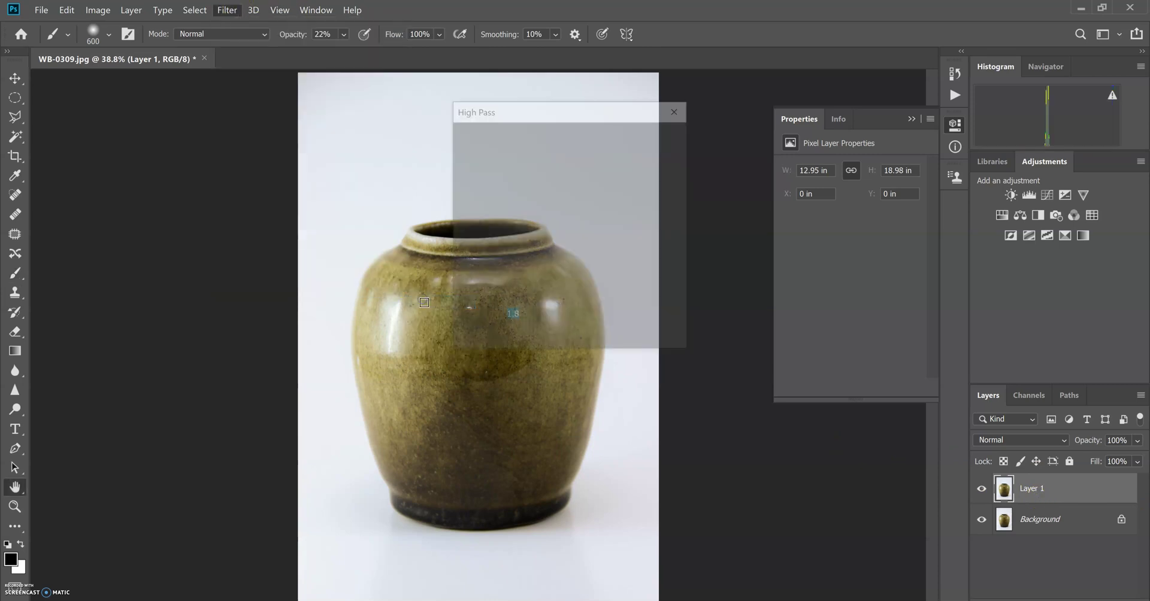
left_click_drag(624, 119, 850, 109)
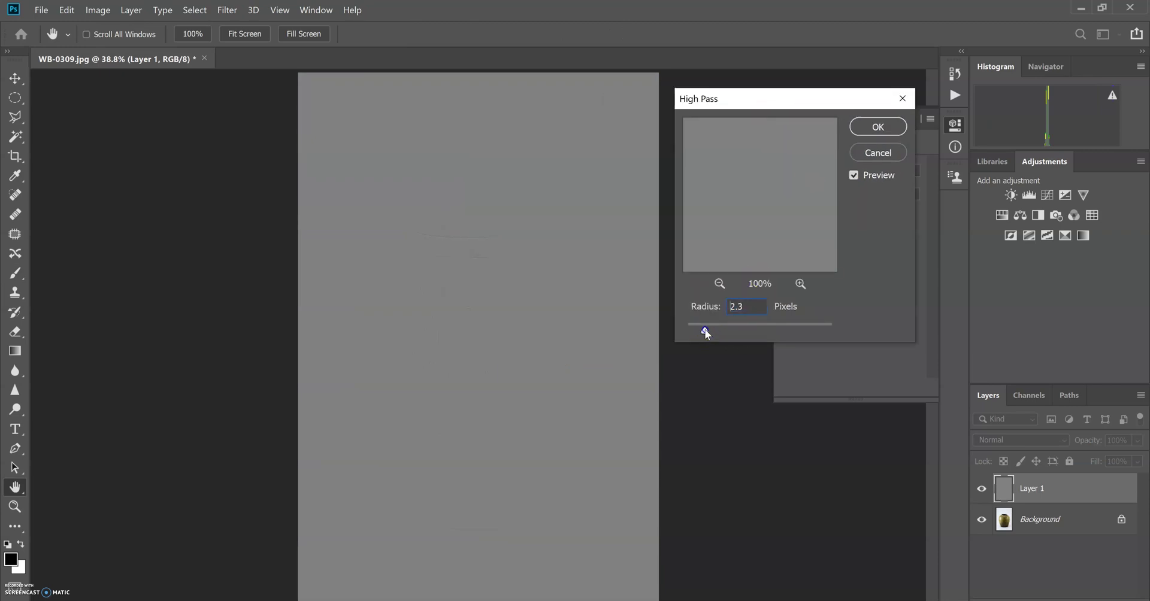
left_click_drag(706, 329, 711, 331)
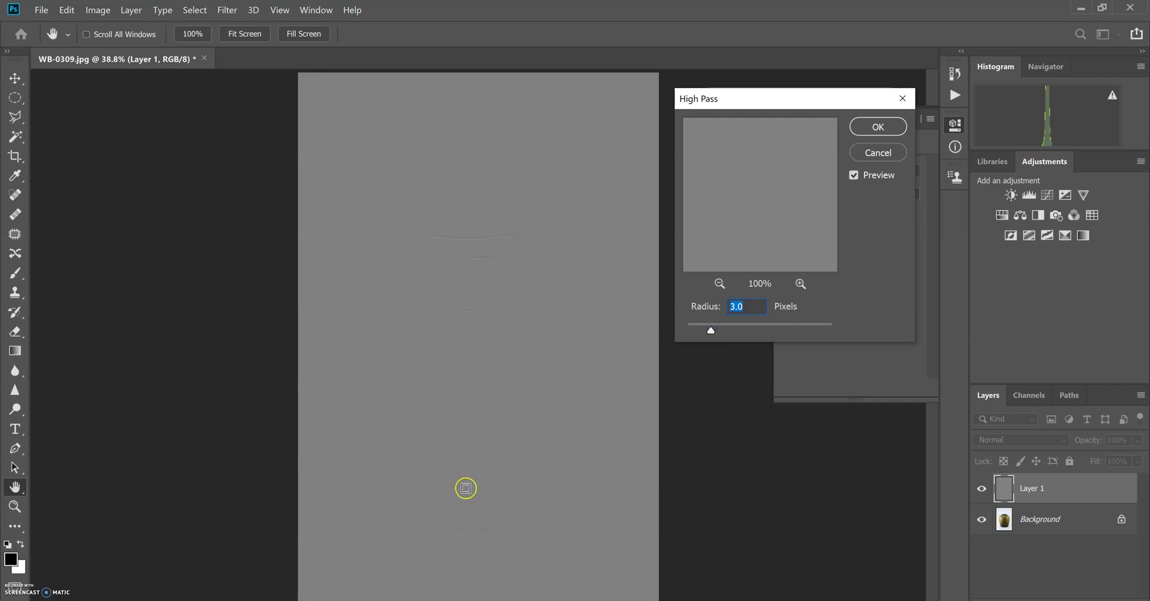
left_click(875, 127)
key("b")
left_click(1022, 443)
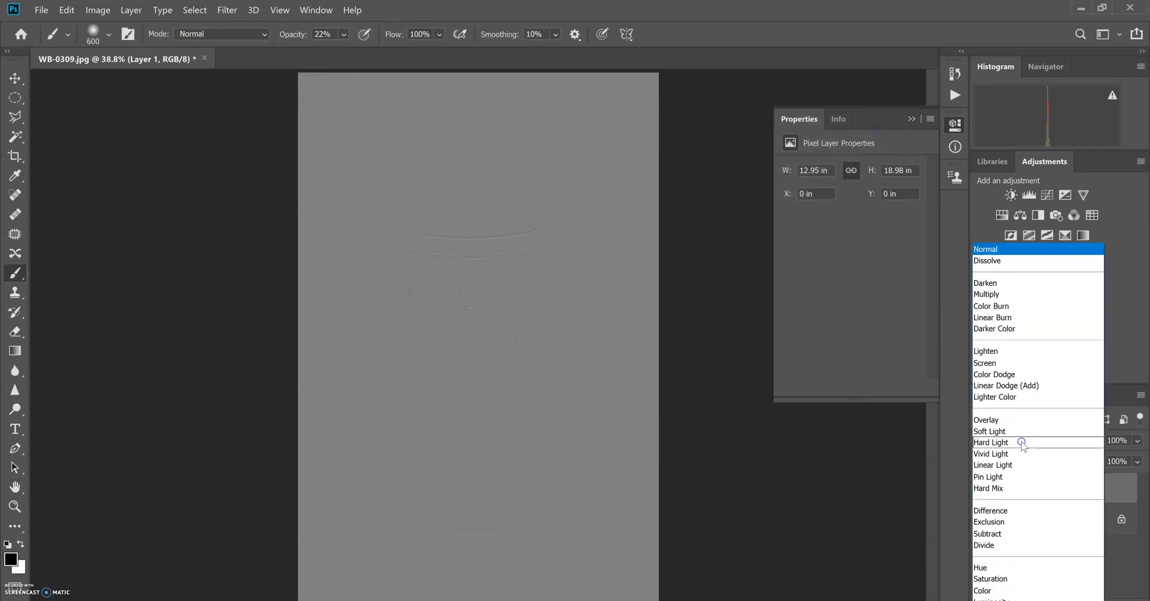
left_click(1019, 443)
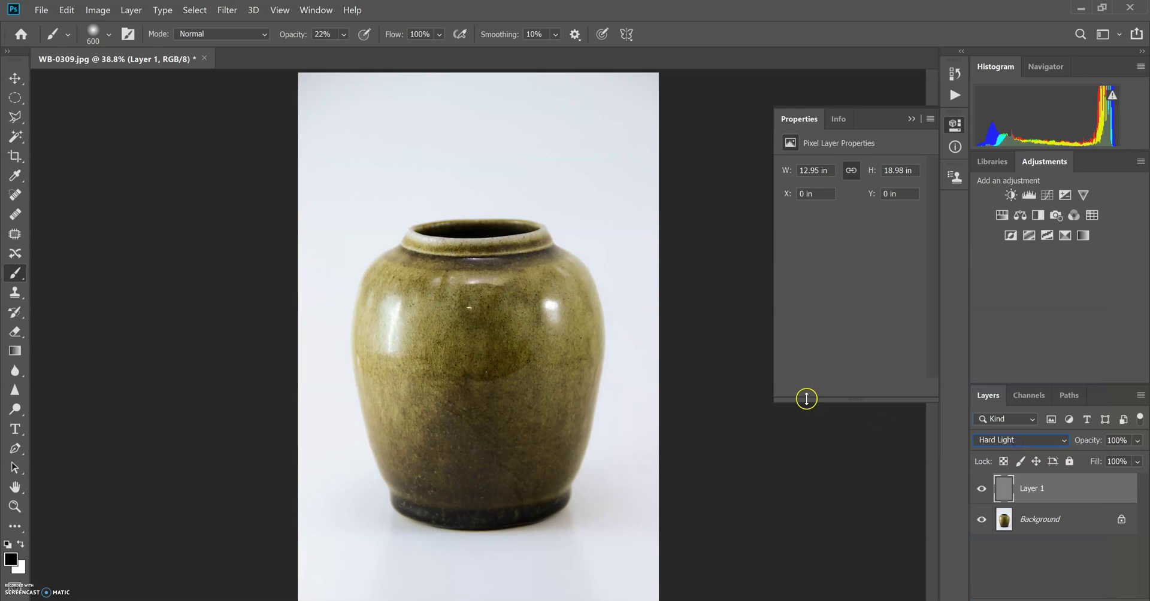
Examine the vase's rim and upper body at 100% with and without the Hard Light sharpening layer
key("ctrl+plus")
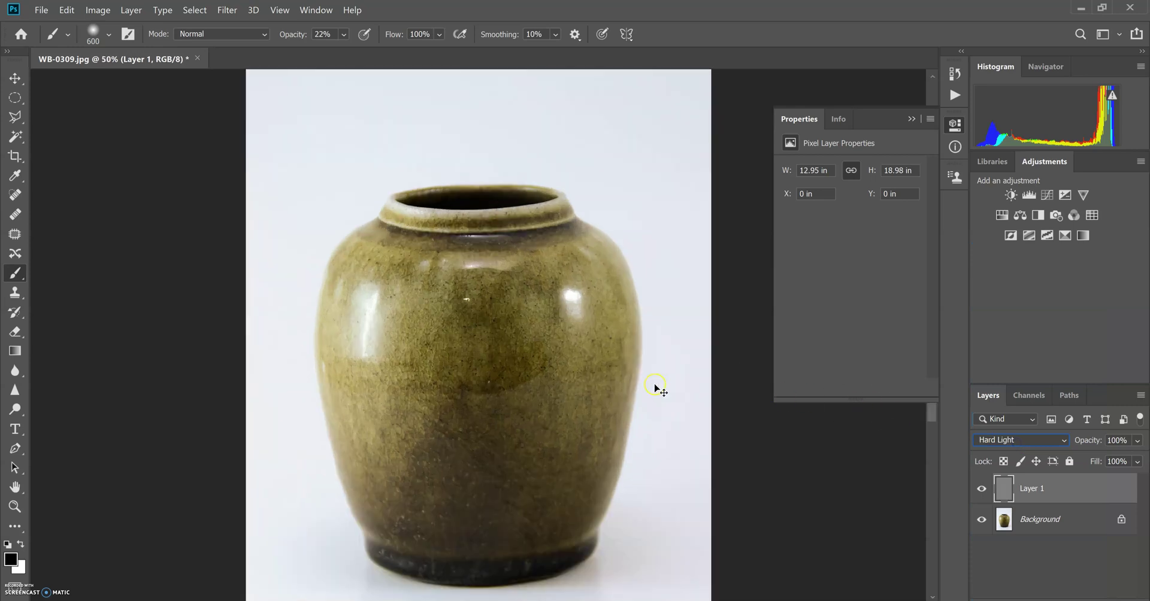
key("ctrl+plus")
key("ctrl+plus")
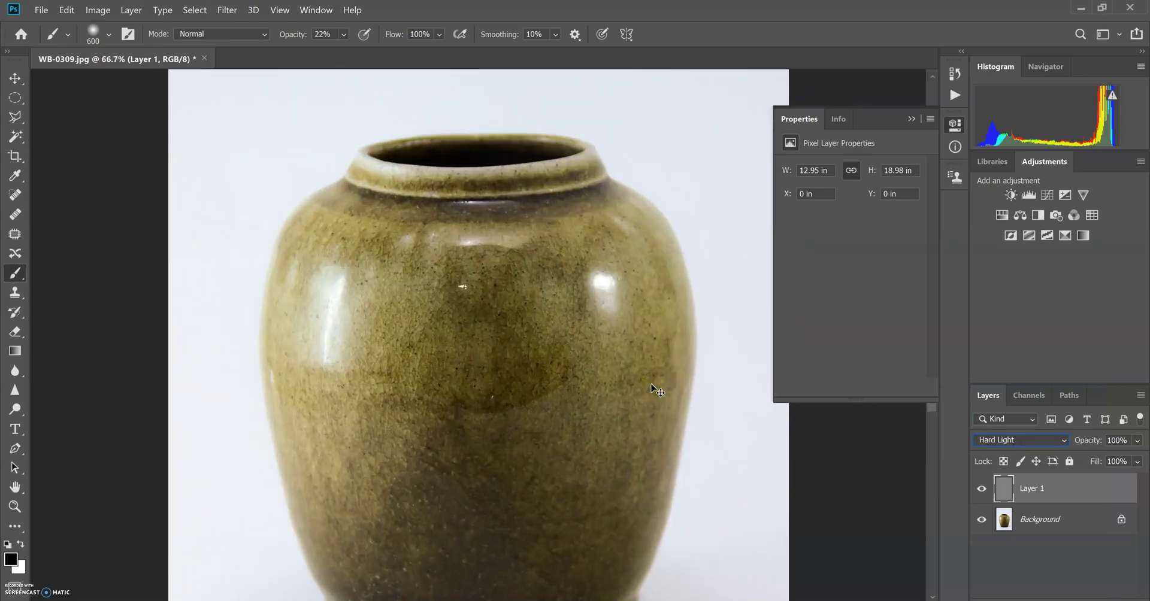
key("ctrl+plus")
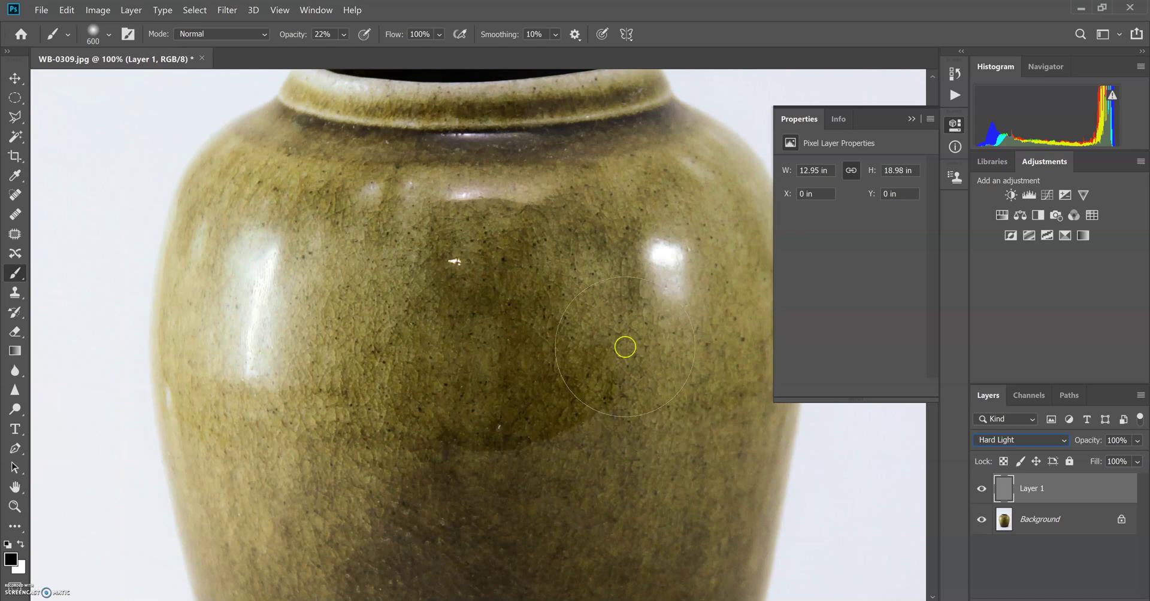
left_click_drag(479, 322, 524, 447)
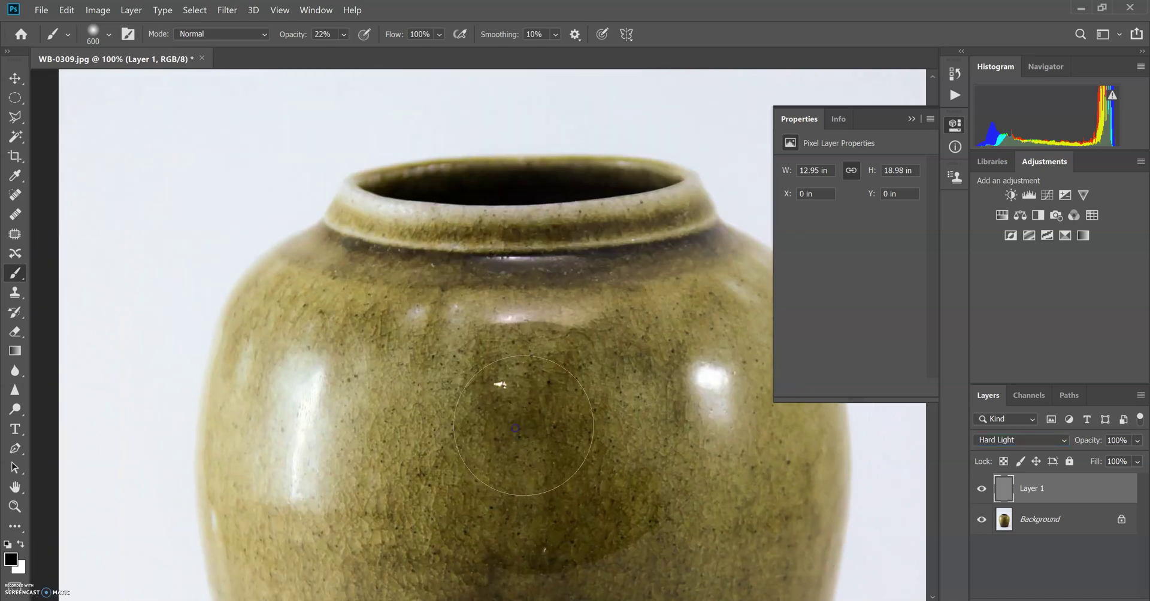
left_click(981, 491)
left_click(980, 491)
left_click(980, 491)
left_click(981, 490)
left_click(981, 490)
left_click(980, 490)
Try the Vivid Light blend mode on Layer 1 and compare the vase detail with and without the layer
left_click(1003, 441)
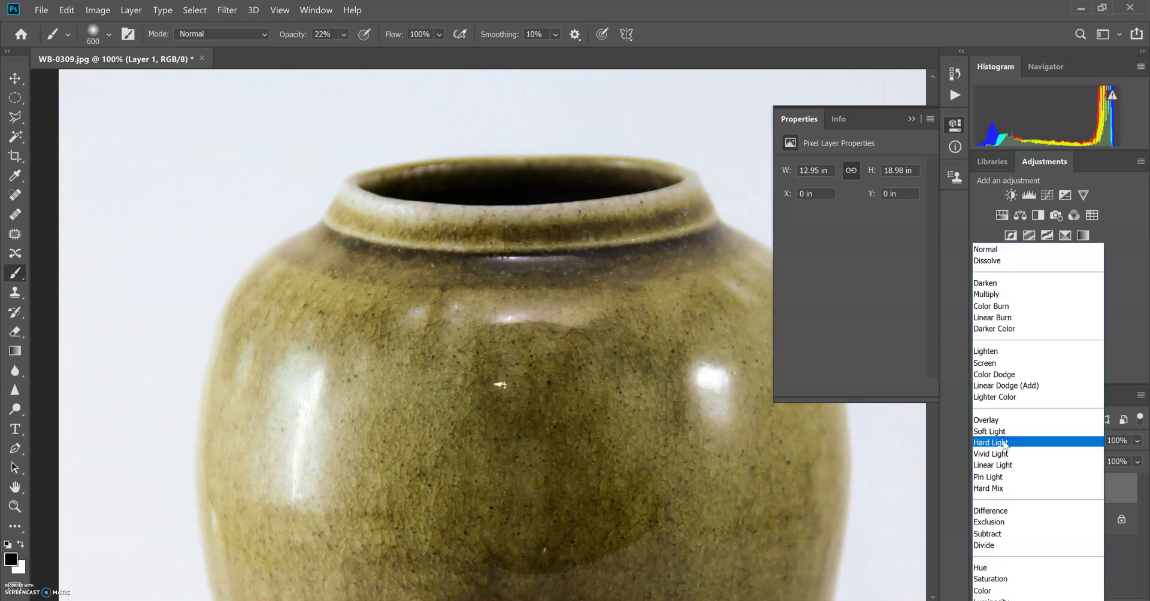
left_click(1005, 454)
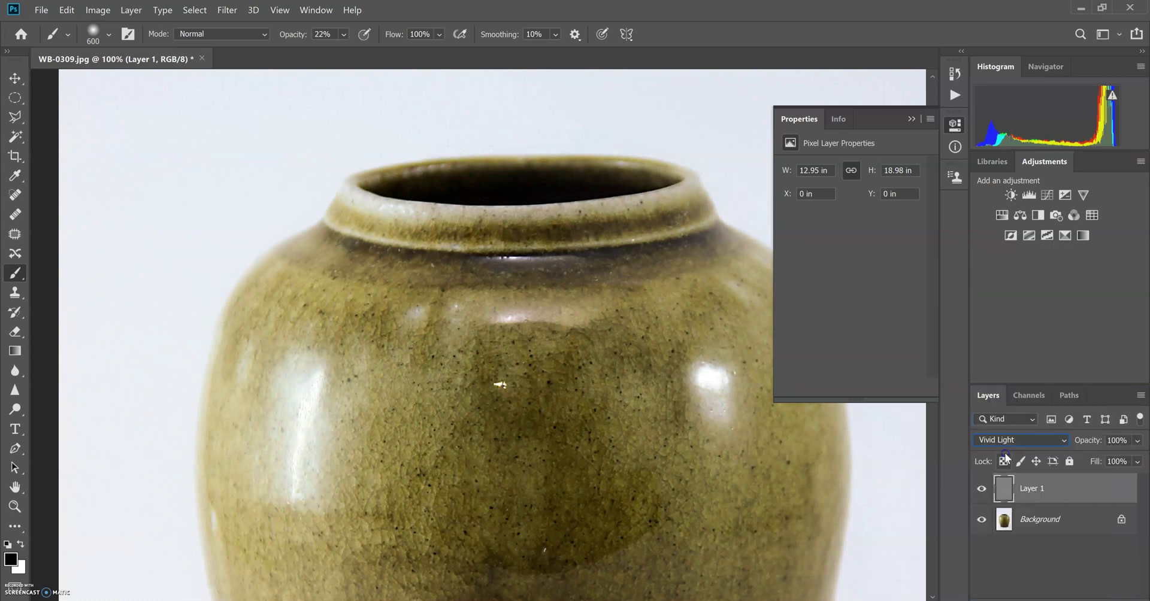
left_click(981, 491)
left_click(981, 491)
left_click(981, 490)
left_click(981, 490)
left_click(981, 491)
left_click(982, 491)
Set Layer 1's blend mode back to Hard Light, compare its sharpening effect on and off, and fit the whole photo in view
left_click(990, 441)
left_click(992, 443)
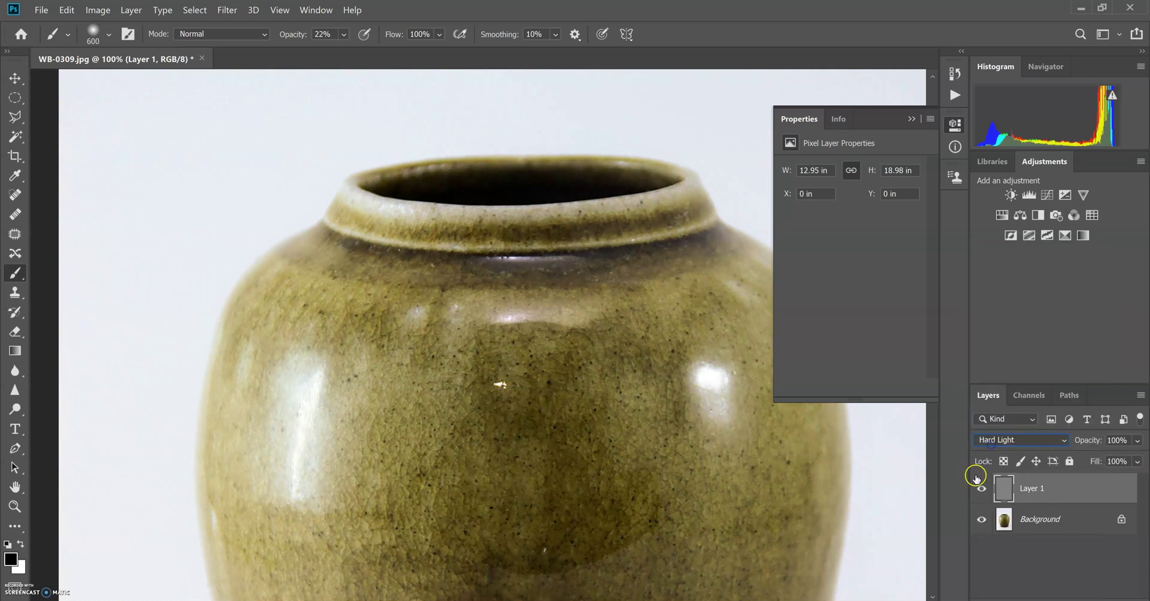
left_click(979, 493)
left_click(980, 494)
left_click(979, 492)
left_click(980, 493)
left_click(980, 492)
key("ctrl+0")
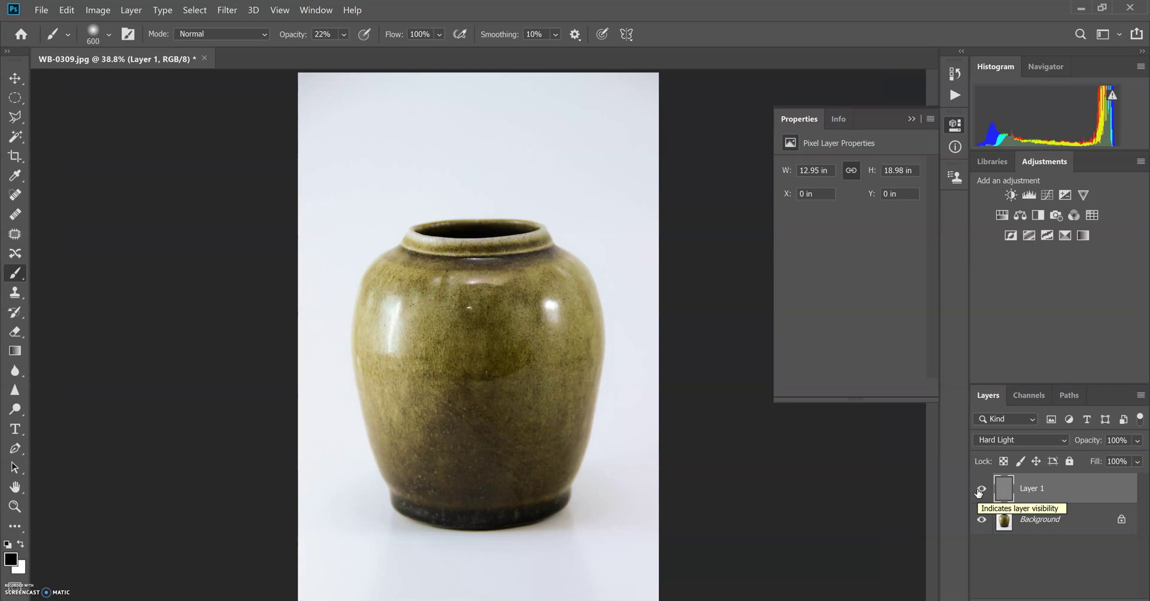